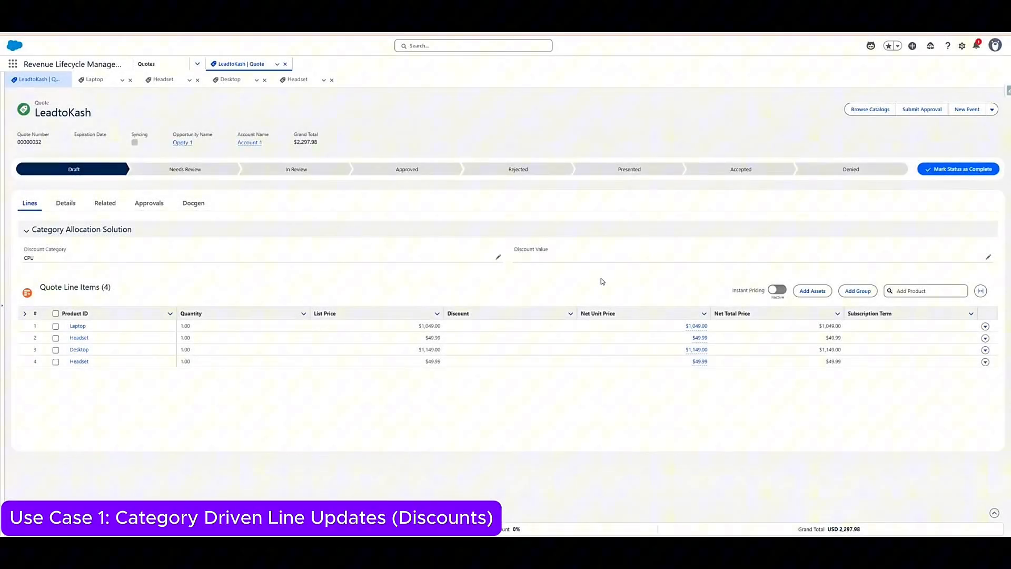
# - Check the price calculation details behind the Desktop line's net unit price and close them
pyautogui.click(696, 349)
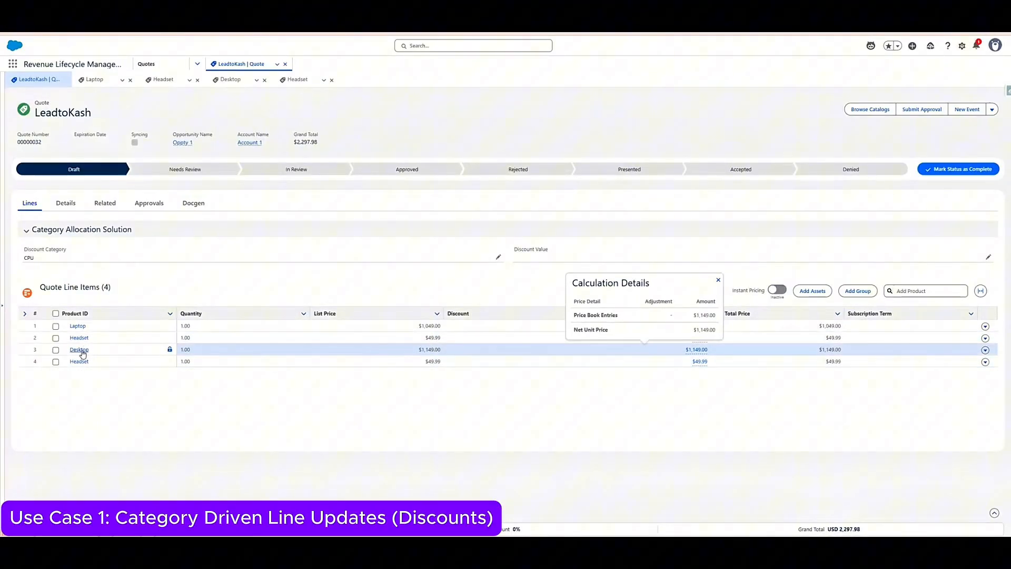
pyautogui.click(368, 450)
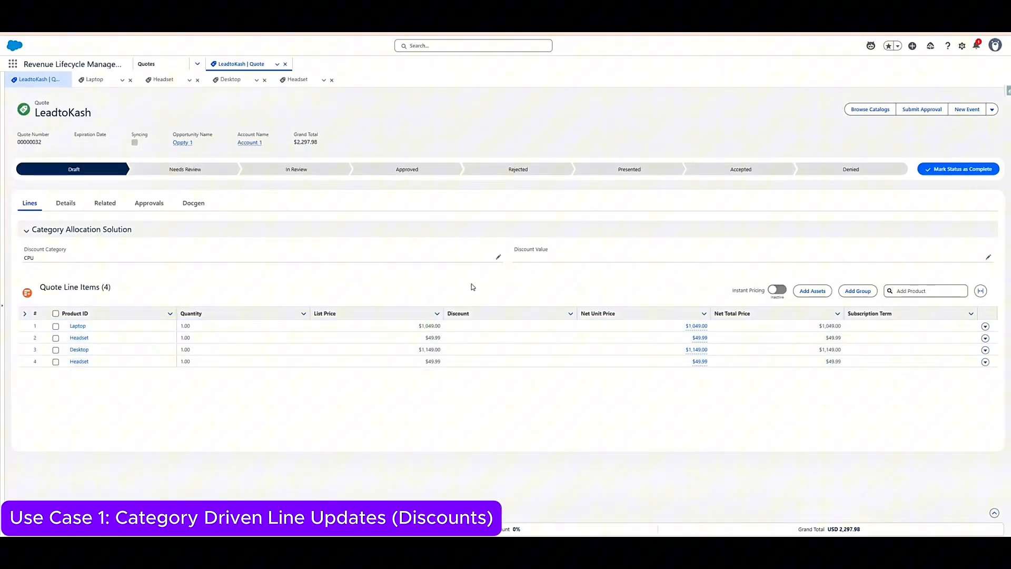
# - Set the quote's discount category to Accessory with a discount value of 10.00 and save
pyautogui.click(498, 261)
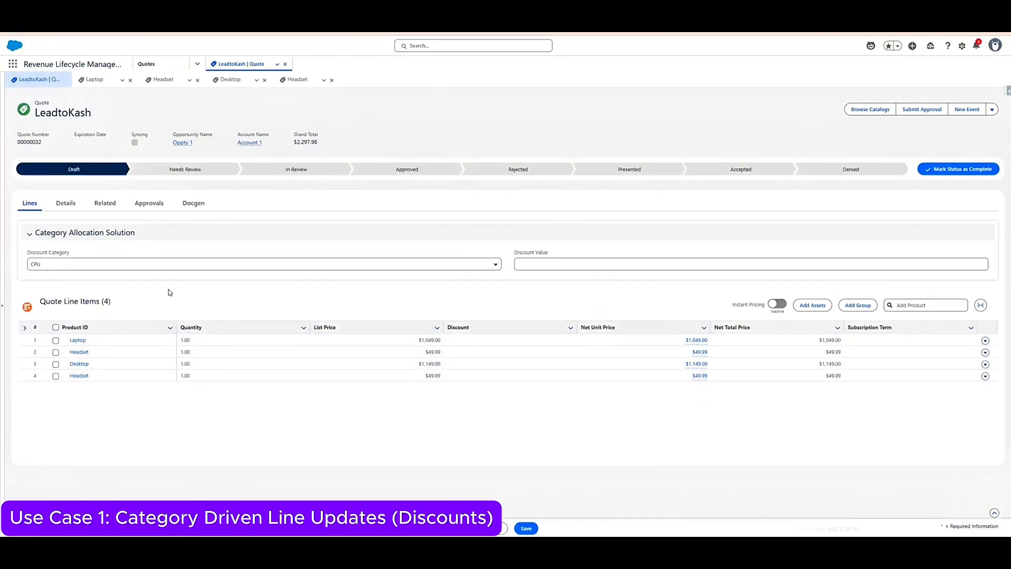
pyautogui.click(82, 266)
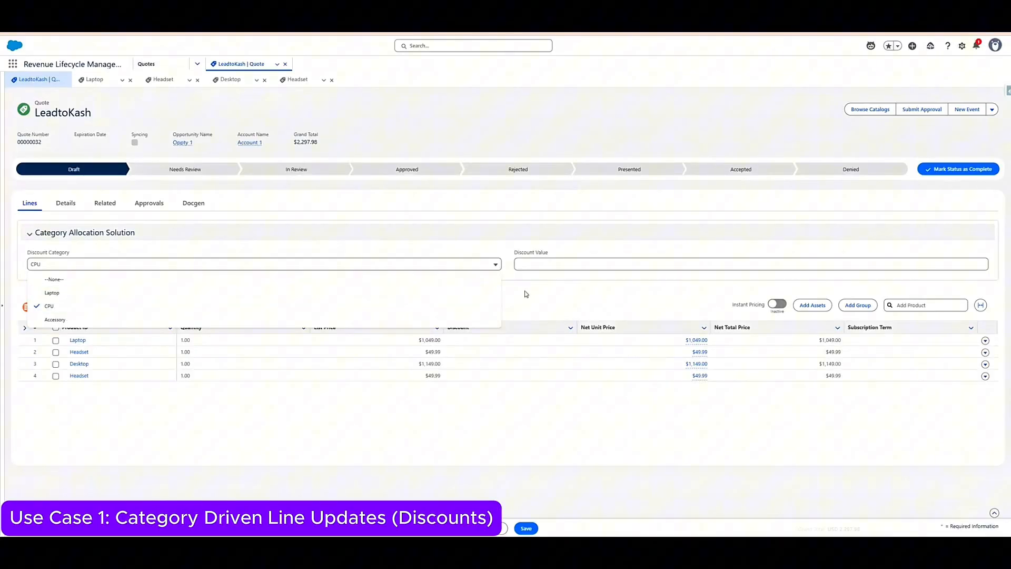
pyautogui.click(560, 294)
pyautogui.click(542, 264)
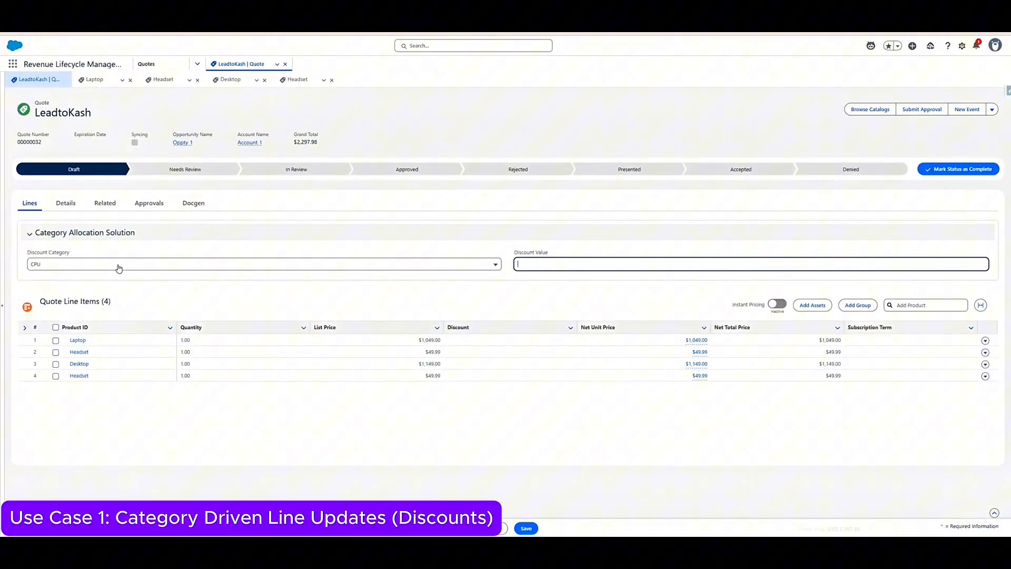
pyautogui.click(403, 265)
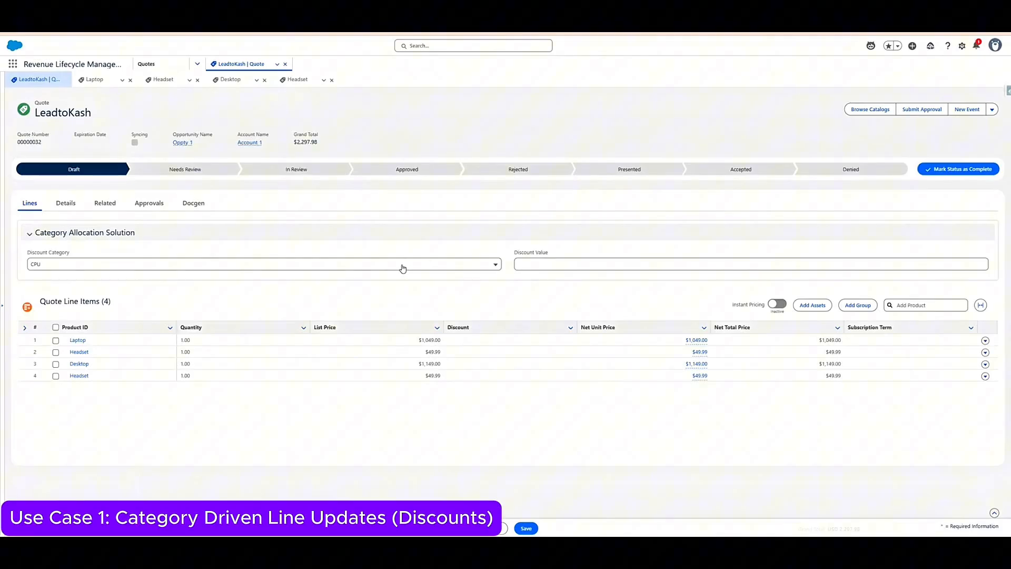
pyautogui.click(245, 320)
pyautogui.click(550, 265)
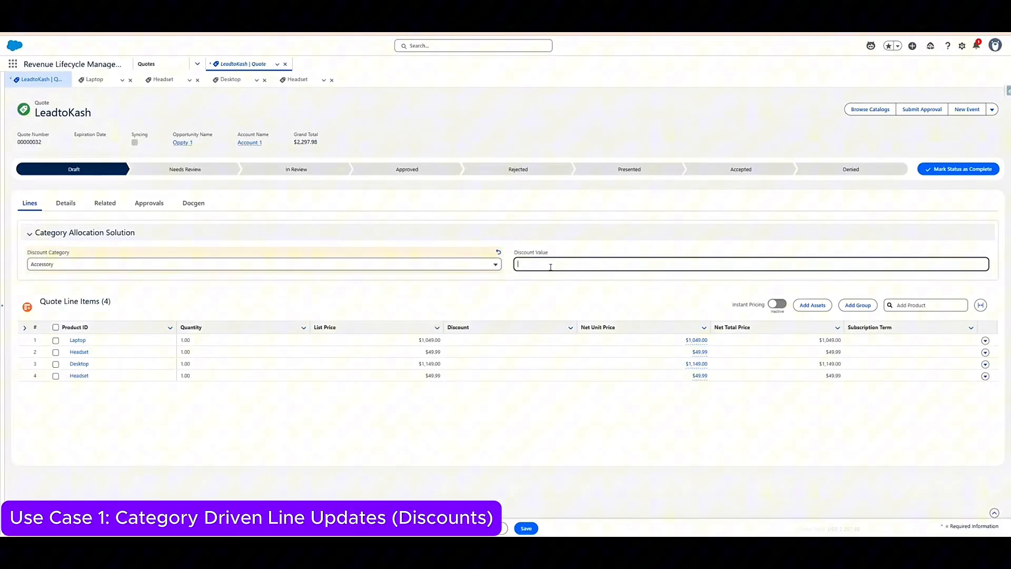
pyautogui.click(559, 294)
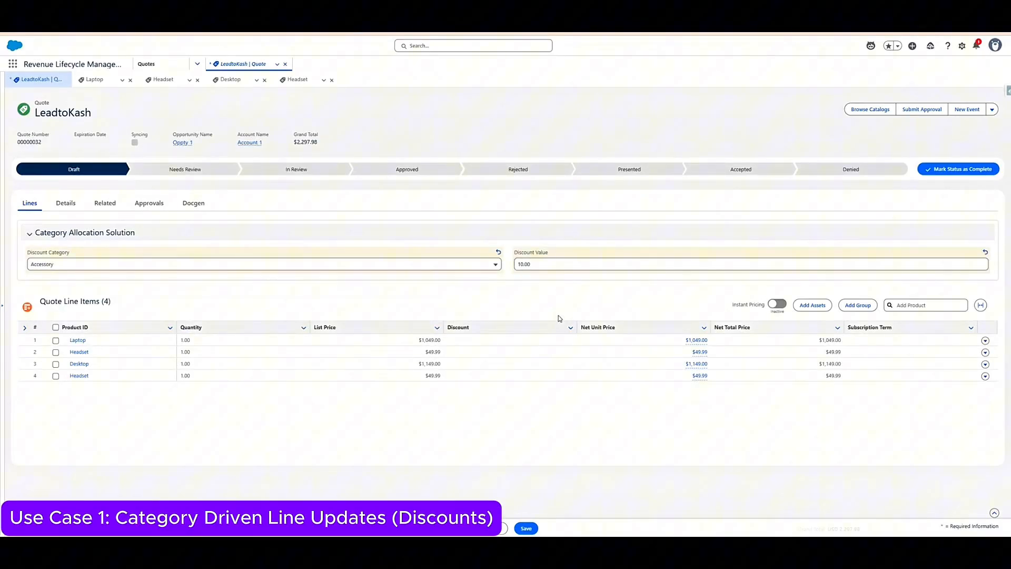
pyautogui.click(536, 529)
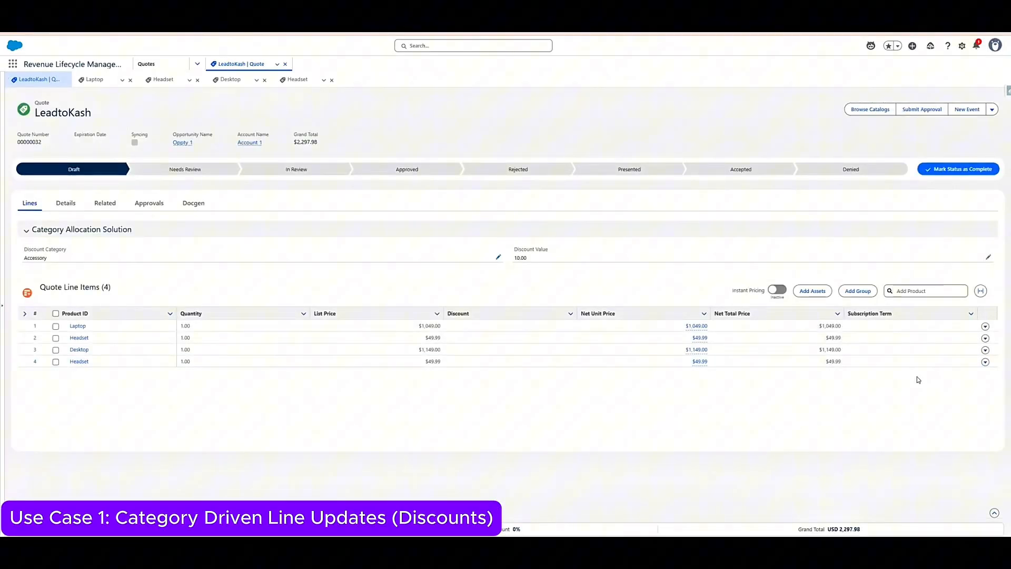
# - Set the quantity of the Headset on line 2 to 2 and save the quote lines
pyautogui.click(190, 338)
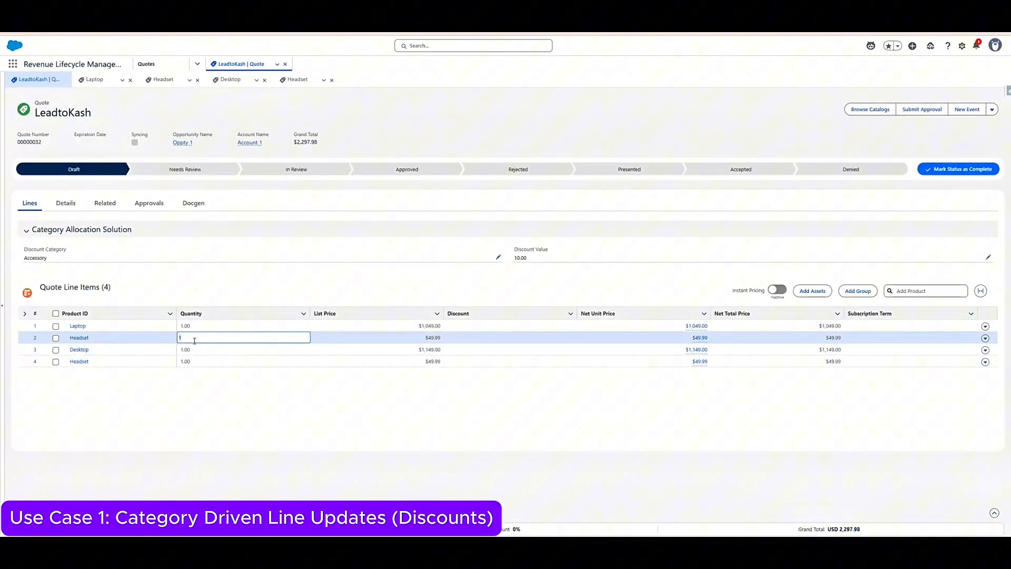
pyautogui.write('2')
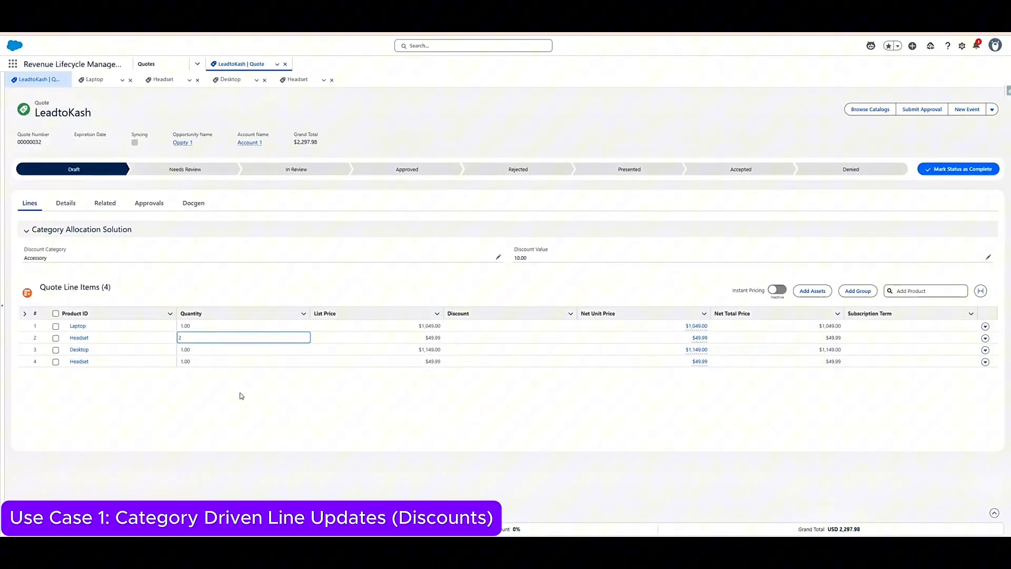
pyautogui.click(302, 293)
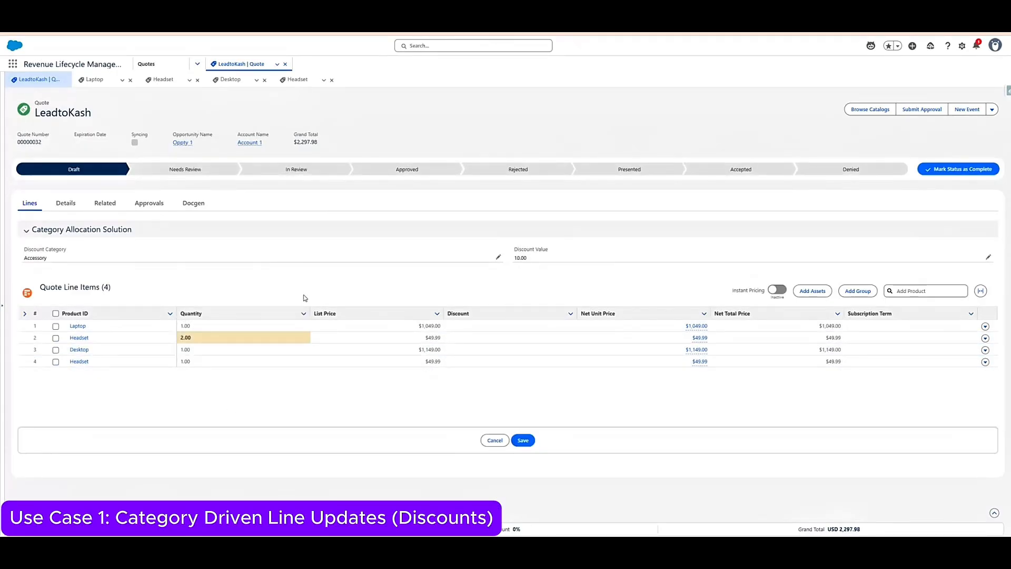
pyautogui.click(522, 440)
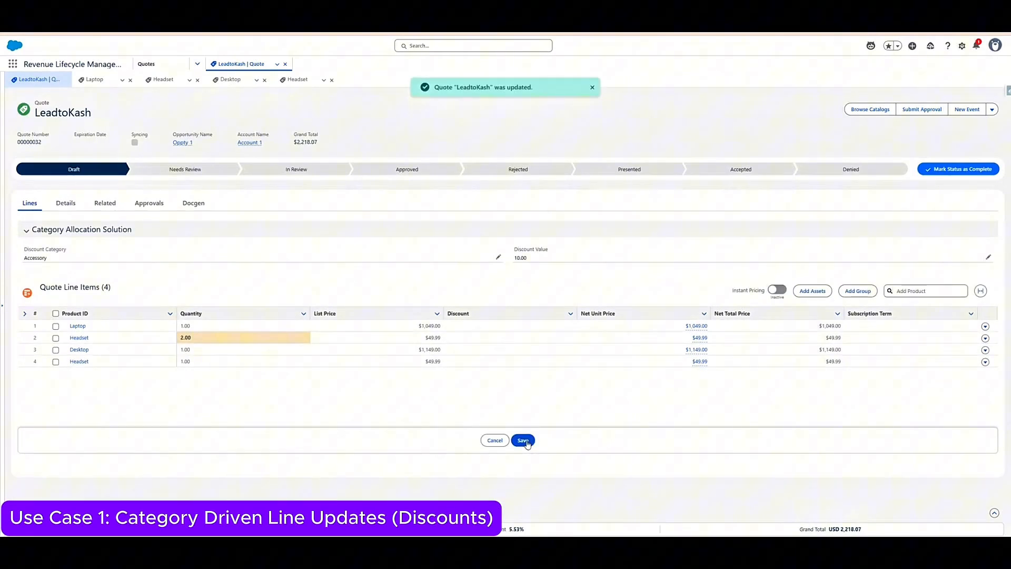
pyautogui.click(529, 441)
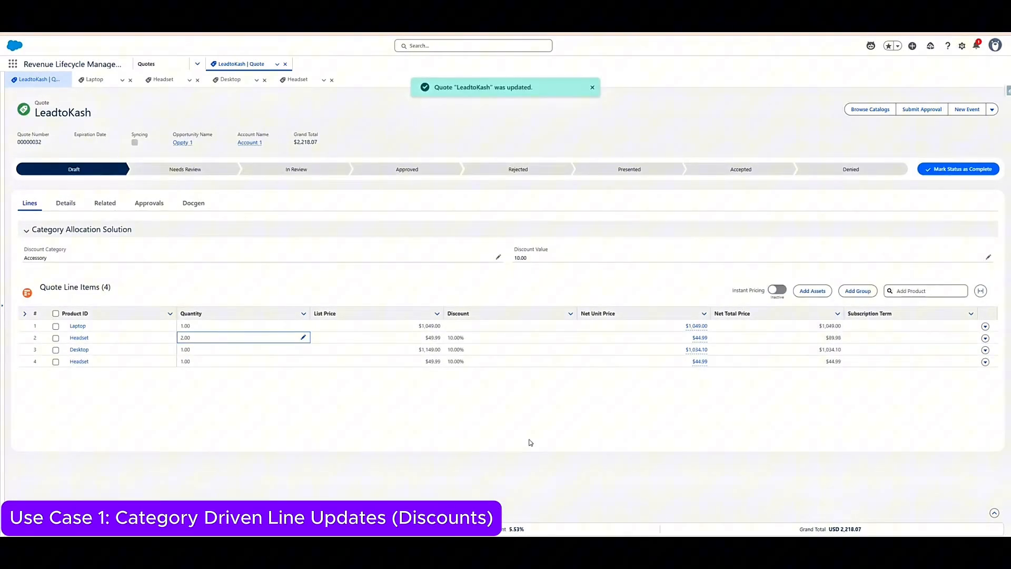
pyautogui.click(329, 294)
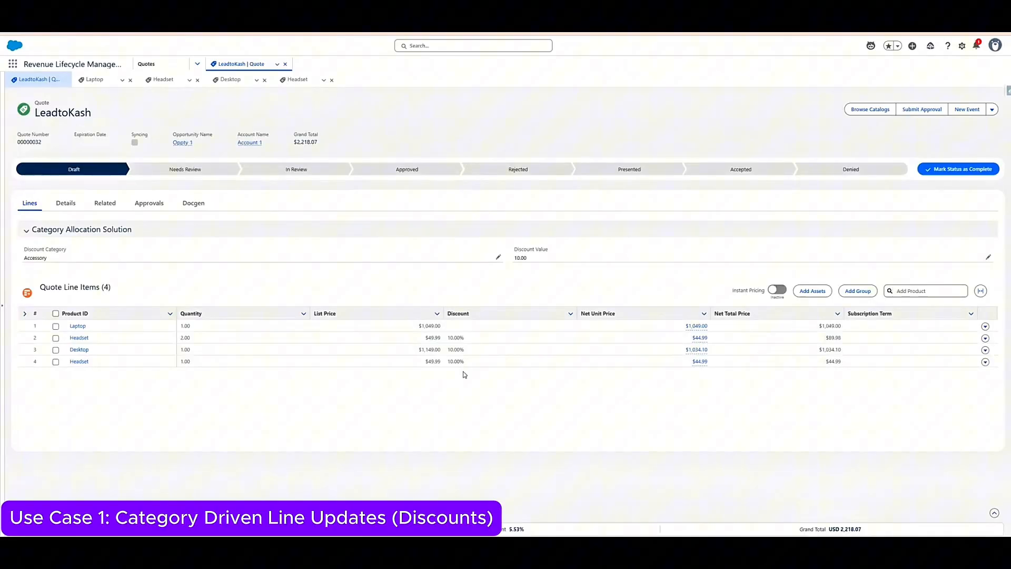
# - Set the quote's discount category to Laptop and the discount value to 50.00, saving both changes
pyautogui.click(495, 257)
pyautogui.click(491, 265)
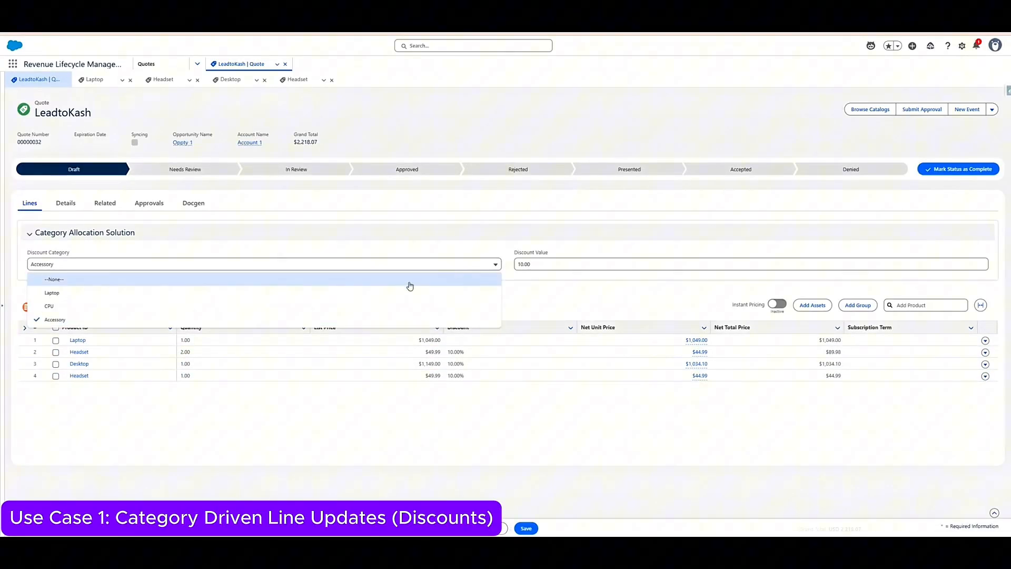
pyautogui.click(402, 295)
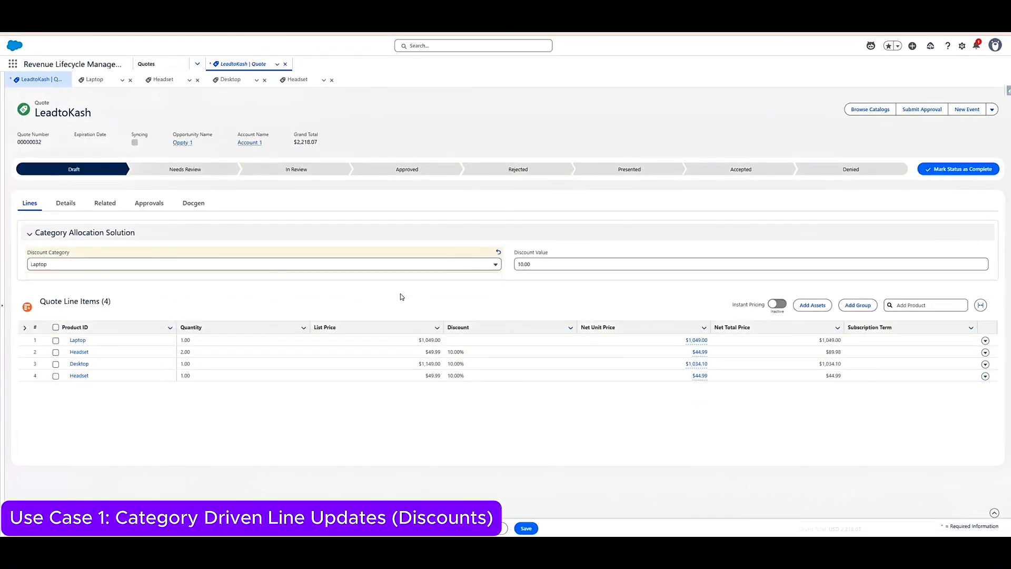
pyautogui.click(525, 528)
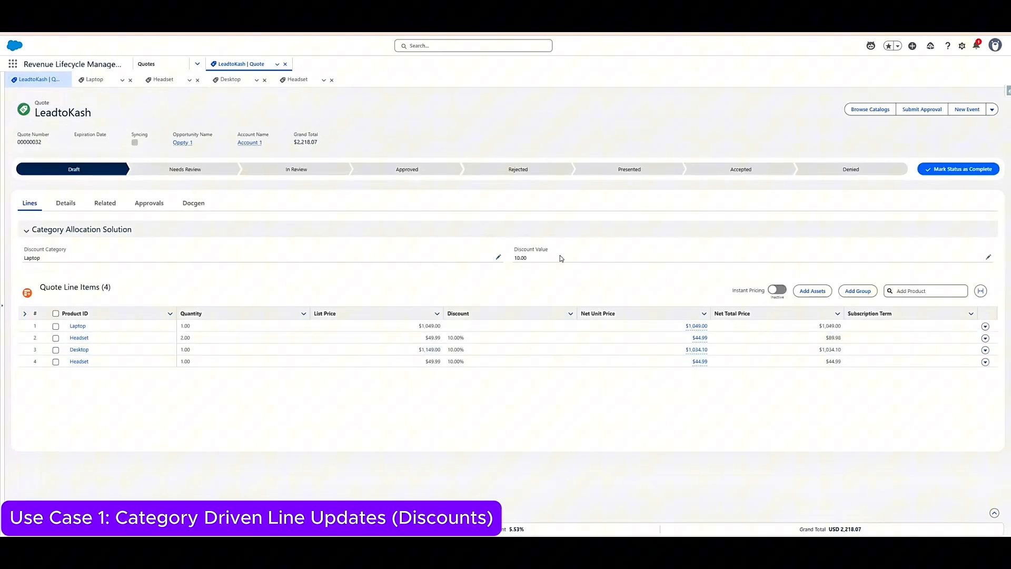
pyautogui.doubleClick(616, 258)
pyautogui.press('BackSpace')
pyautogui.press('BackSpace')
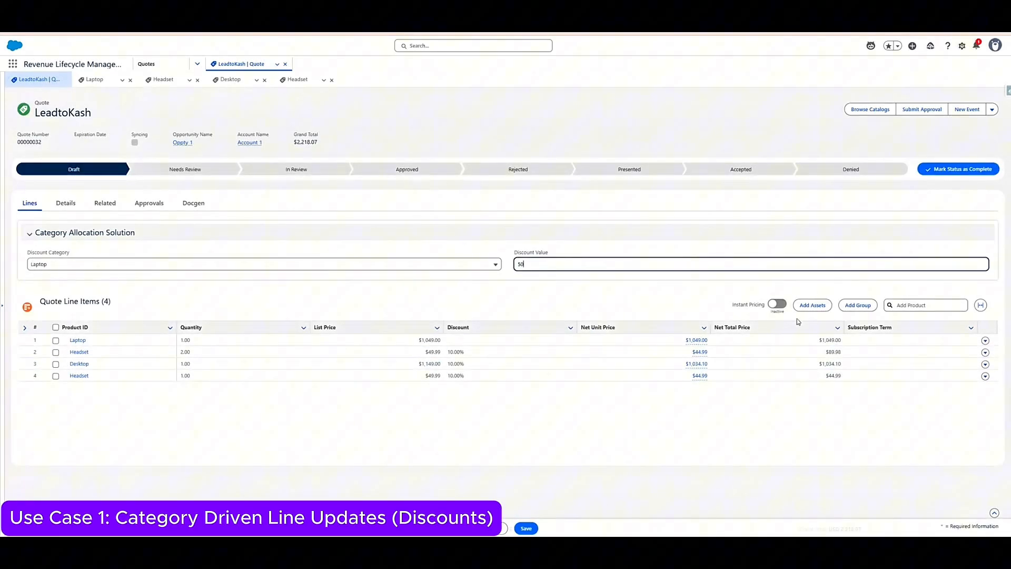
pyautogui.click(525, 528)
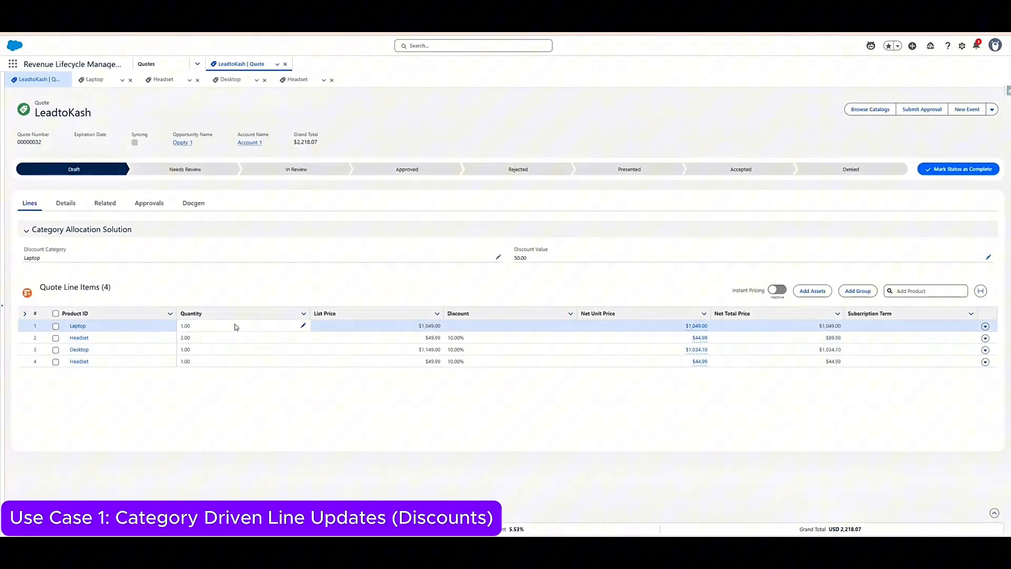
# - Set the quantity of the Headset on line 2 to 1 and save the quote lines
pyautogui.doubleClick(199, 340)
pyautogui.press('BackSpace')
pyautogui.write('1')
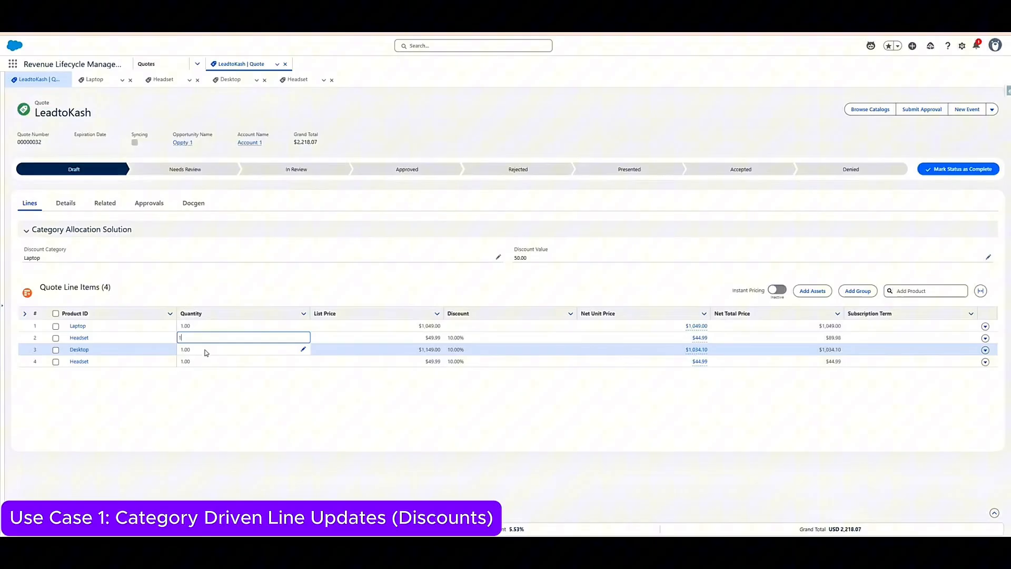
pyautogui.click(476, 462)
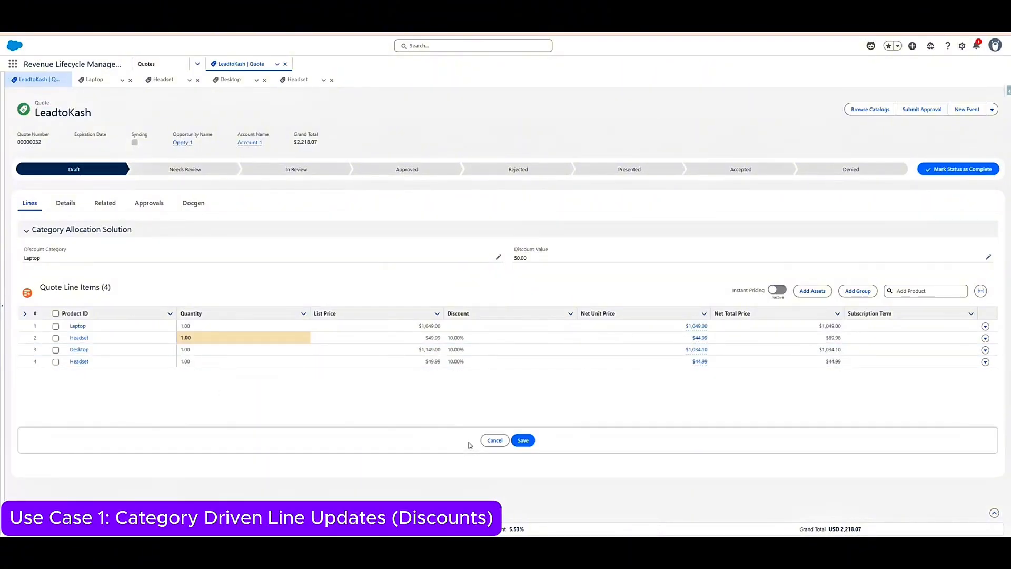
pyautogui.click(522, 441)
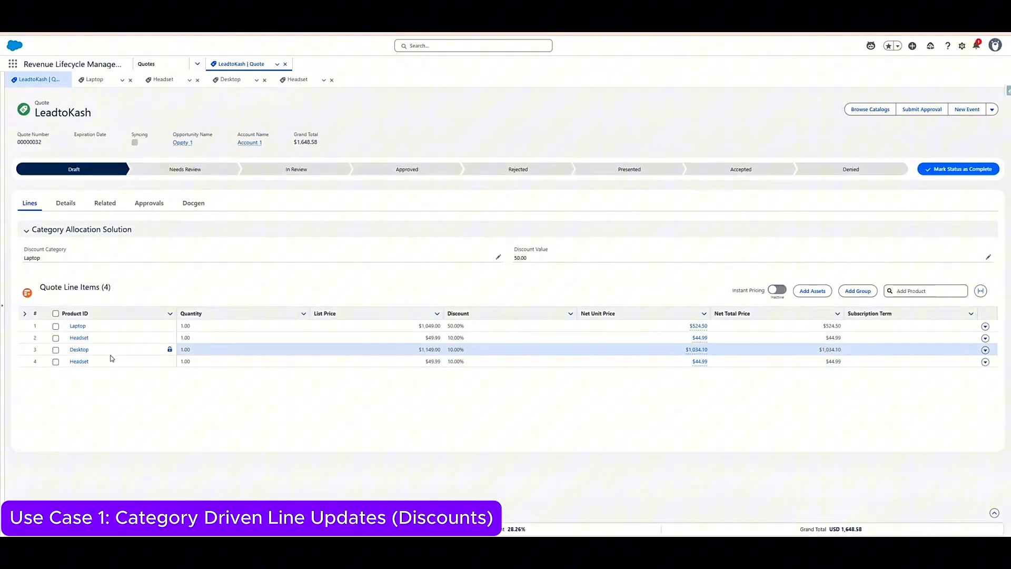
# - Set the discount of the Headset on line 4 to 2 percent and save the quote lines
pyautogui.doubleClick(481, 364)
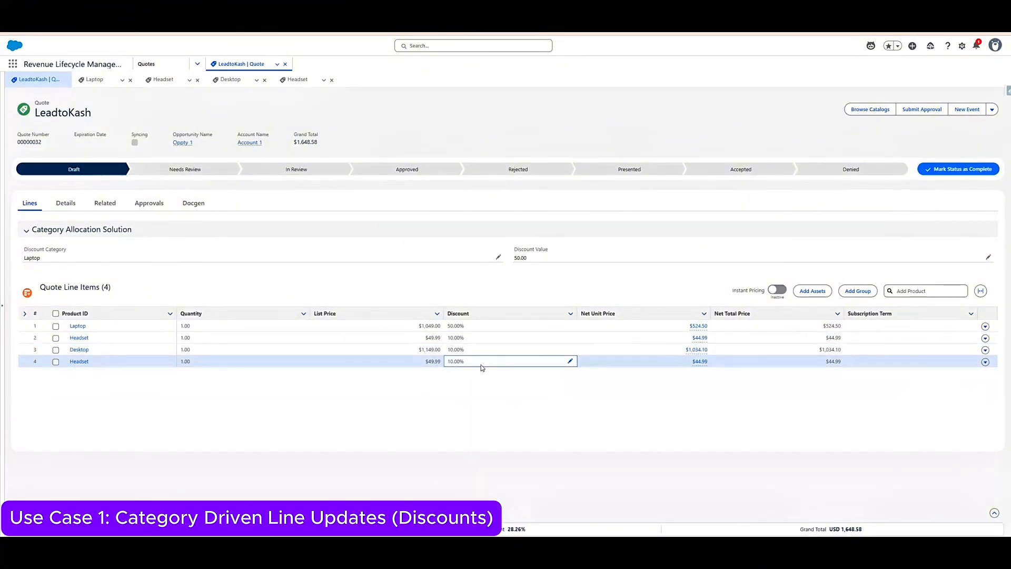
pyautogui.click(470, 399)
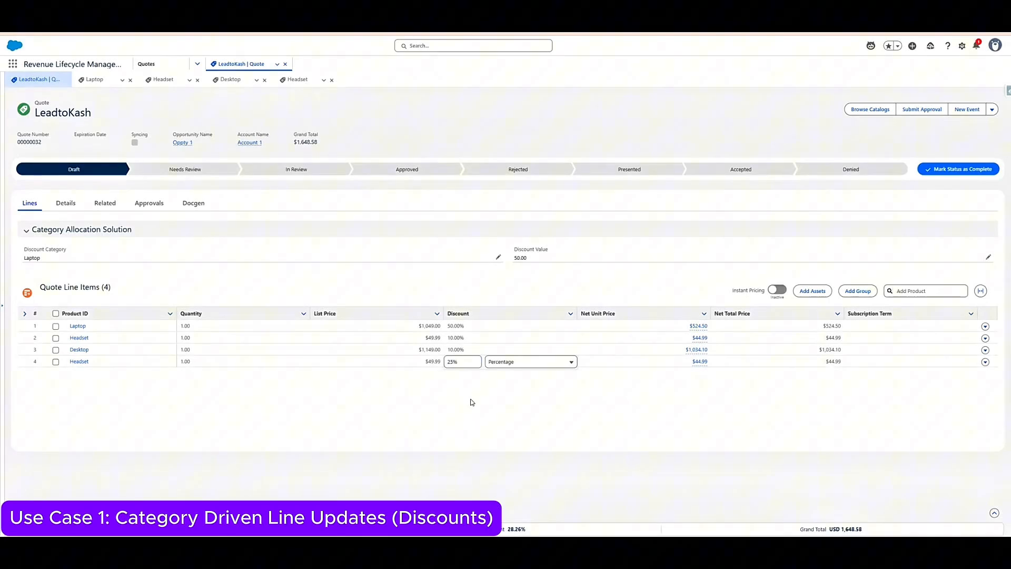
pyautogui.doubleClick(621, 290)
pyautogui.click(523, 440)
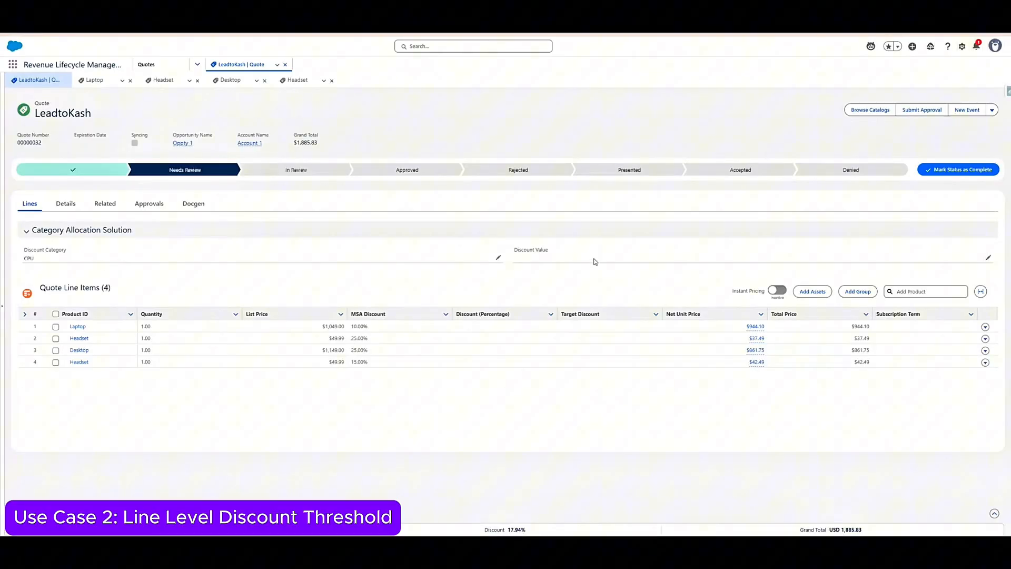
# - Set the quote's discount category to Accessory with a discount value of 60.00 and save
pyautogui.click(499, 258)
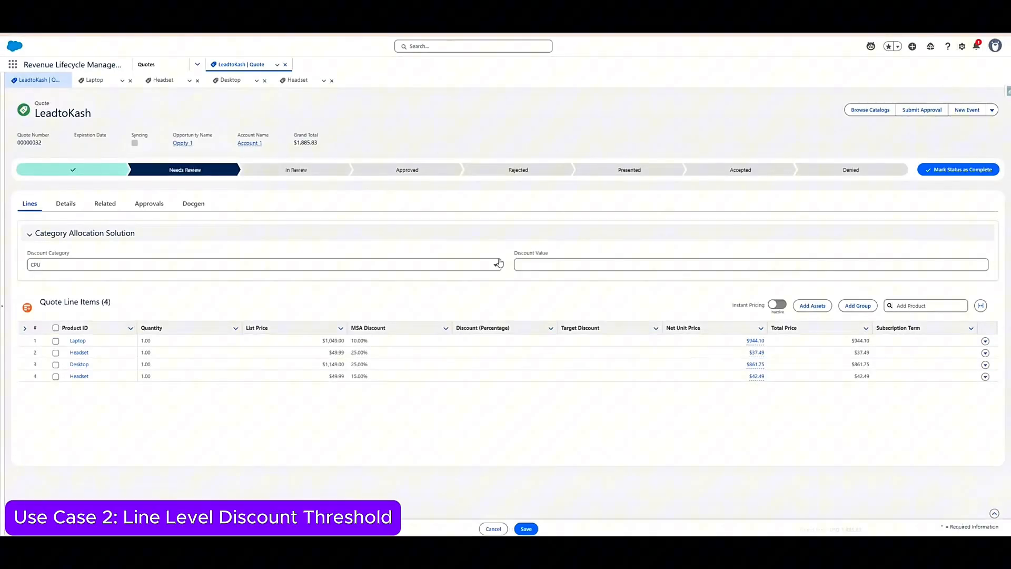
pyautogui.click(397, 264)
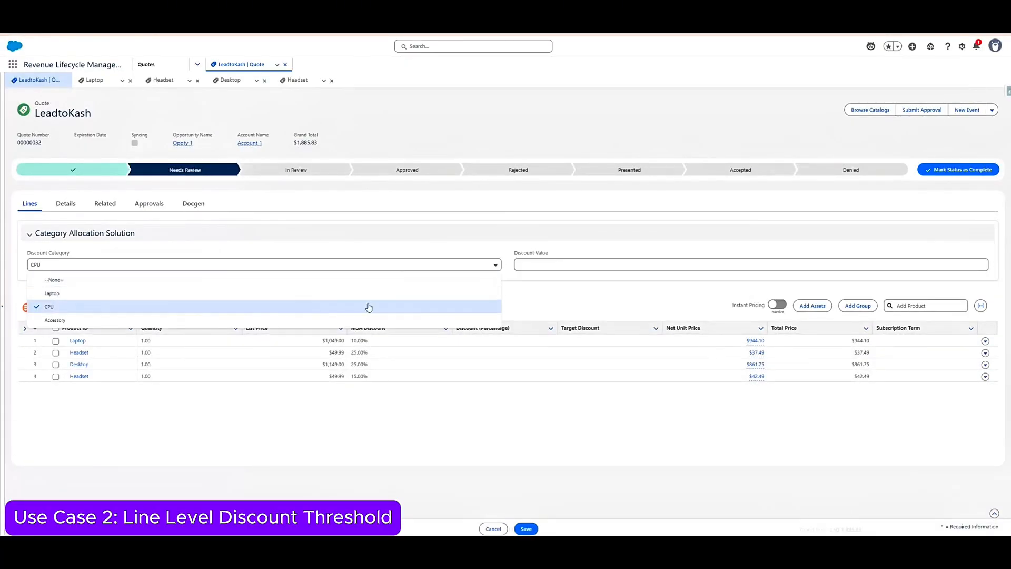
pyautogui.click(305, 322)
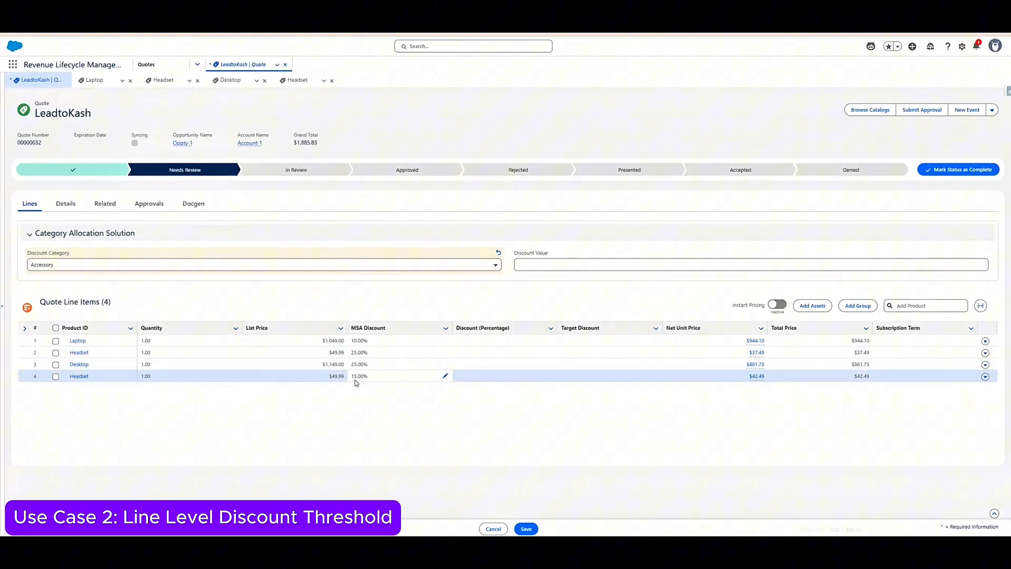
pyautogui.click(541, 267)
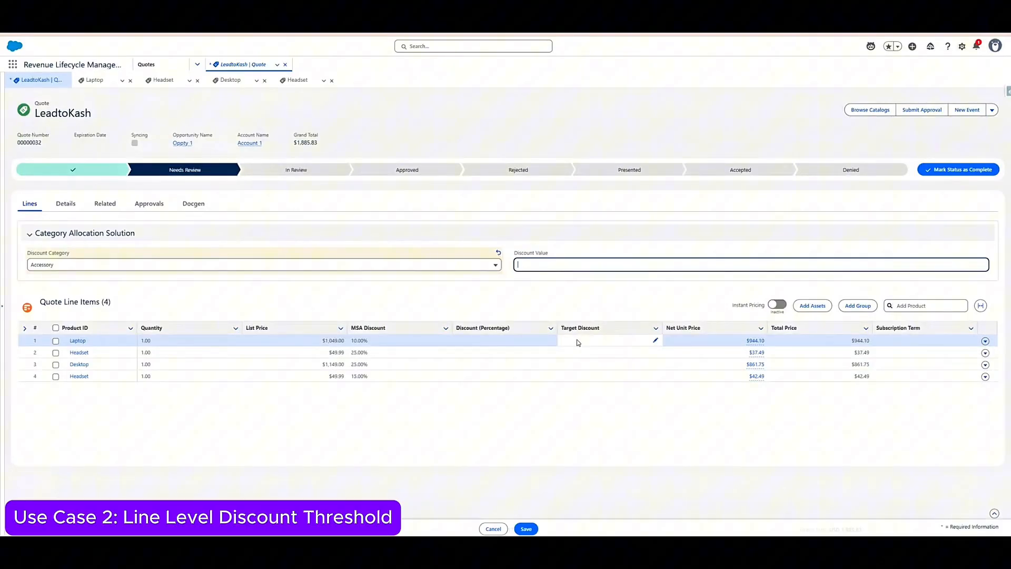
pyautogui.click(544, 294)
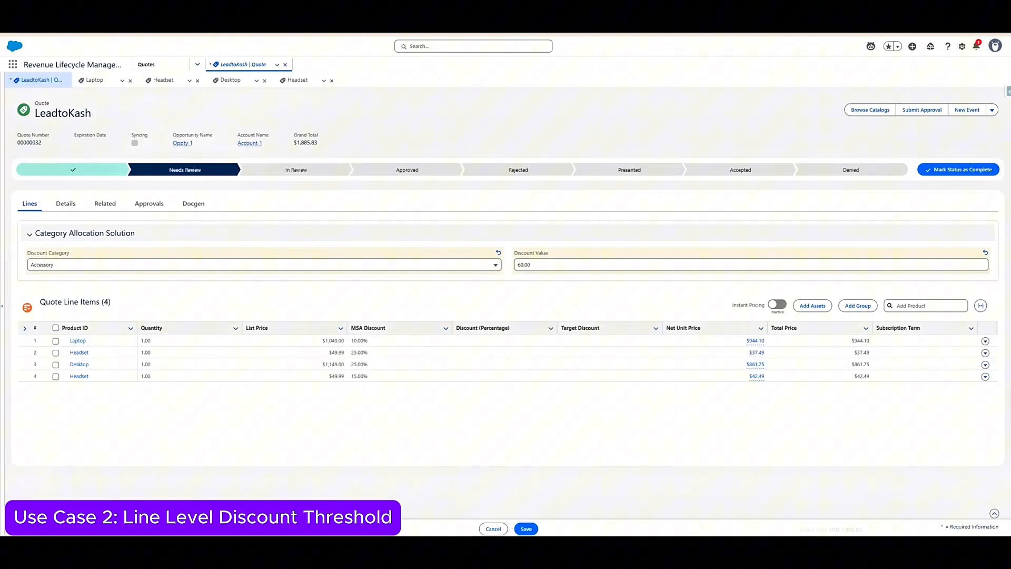
pyautogui.click(526, 528)
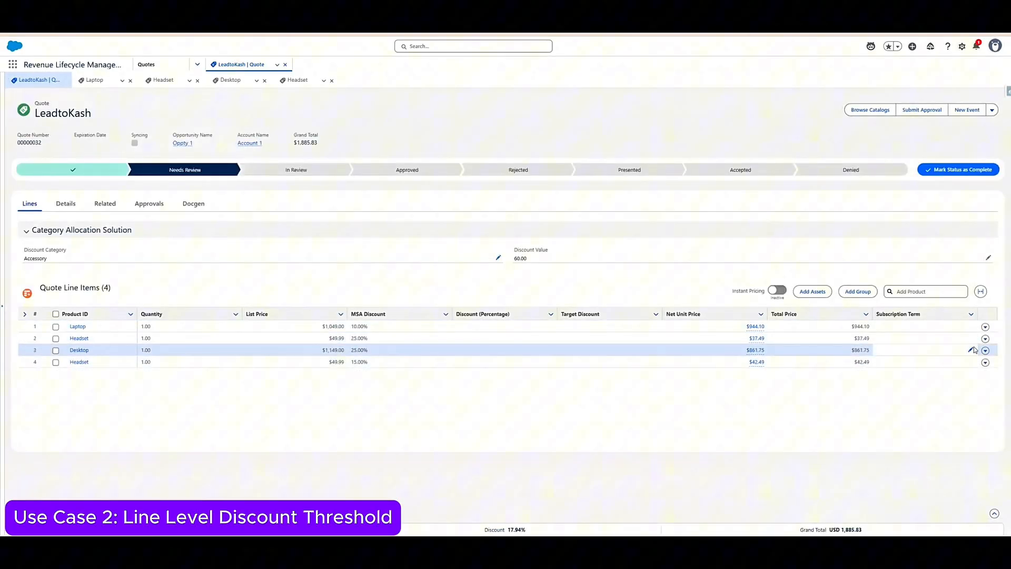
# - Set the subscription term of the Headset on line 2 to 1 and save the quote lines
pyautogui.click(950, 338)
pyautogui.write('1')
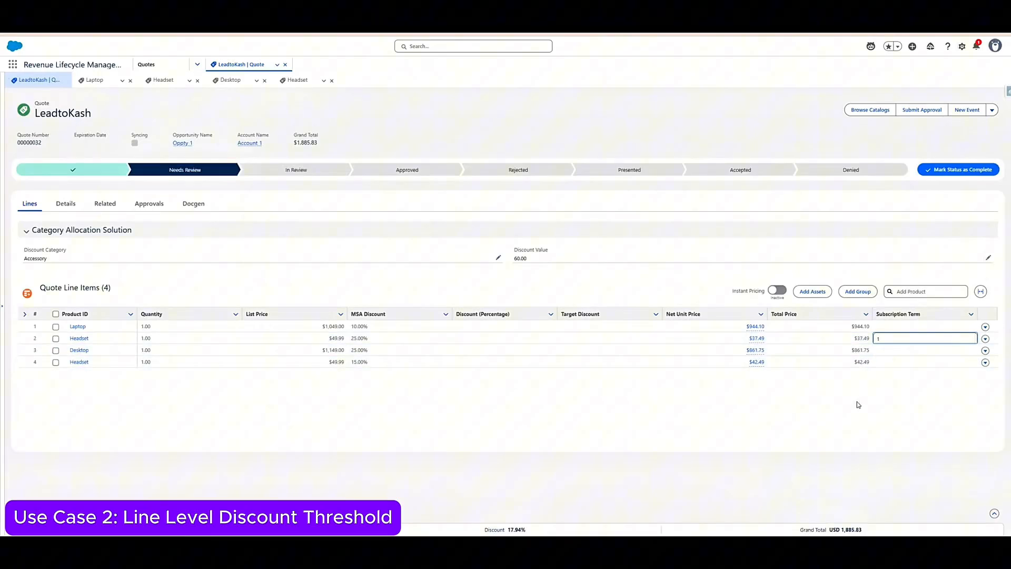
pyautogui.click(702, 268)
pyautogui.click(527, 441)
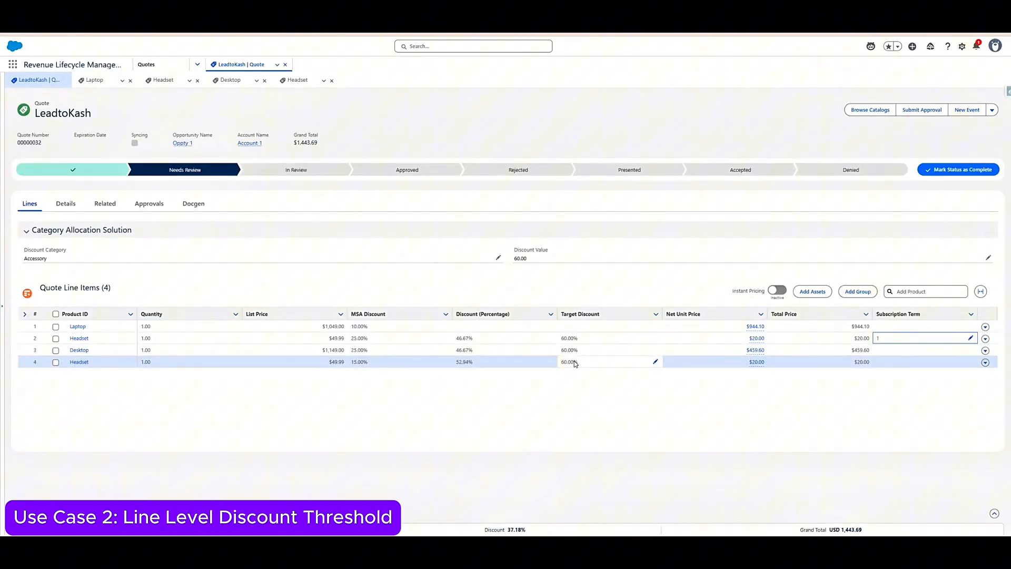
# - Set the quote's discount category to Laptop with a discount value of 40.00 and save
pyautogui.click(498, 257)
pyautogui.click(495, 266)
pyautogui.click(471, 293)
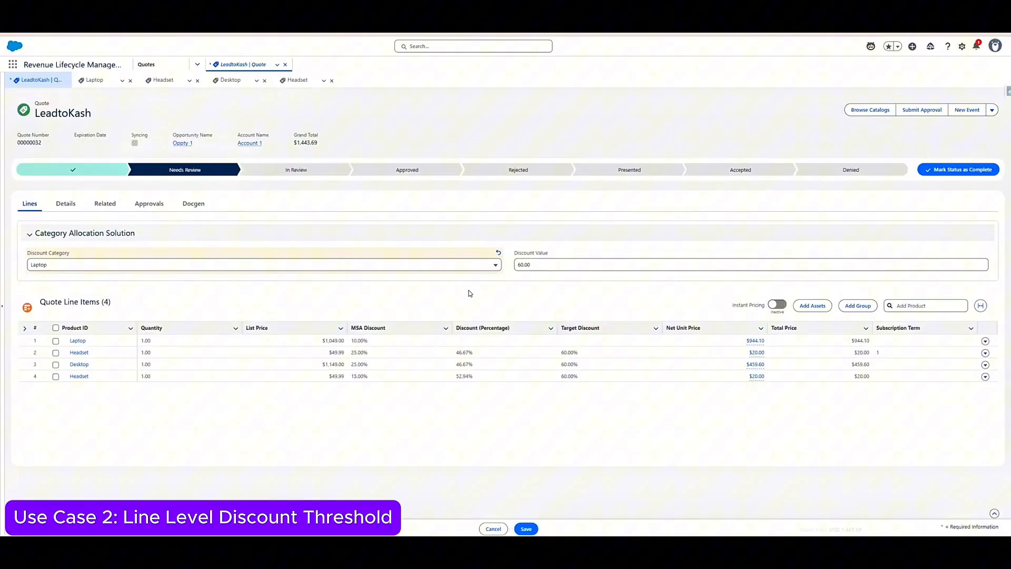
pyautogui.click(537, 265)
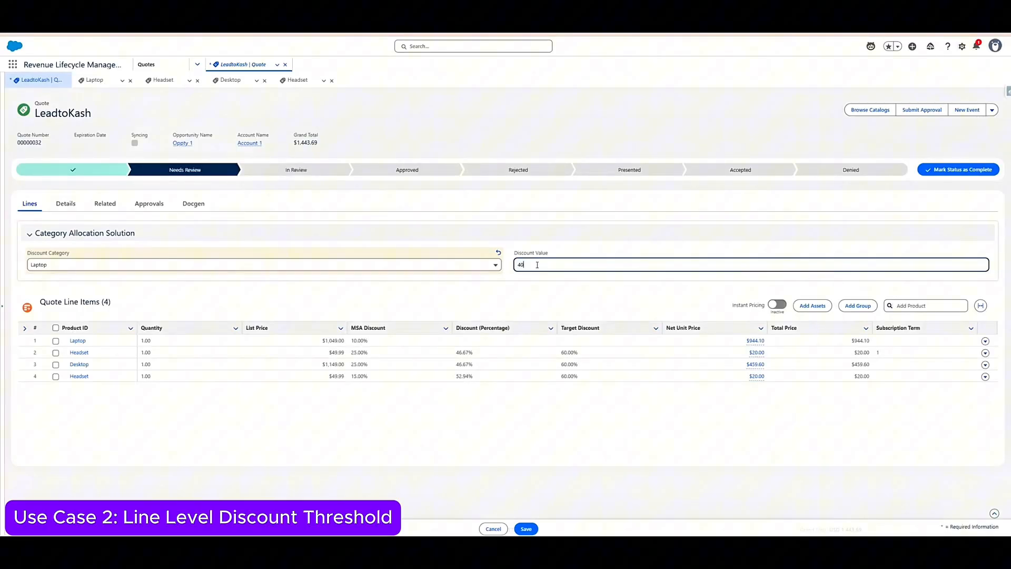
pyautogui.click(513, 286)
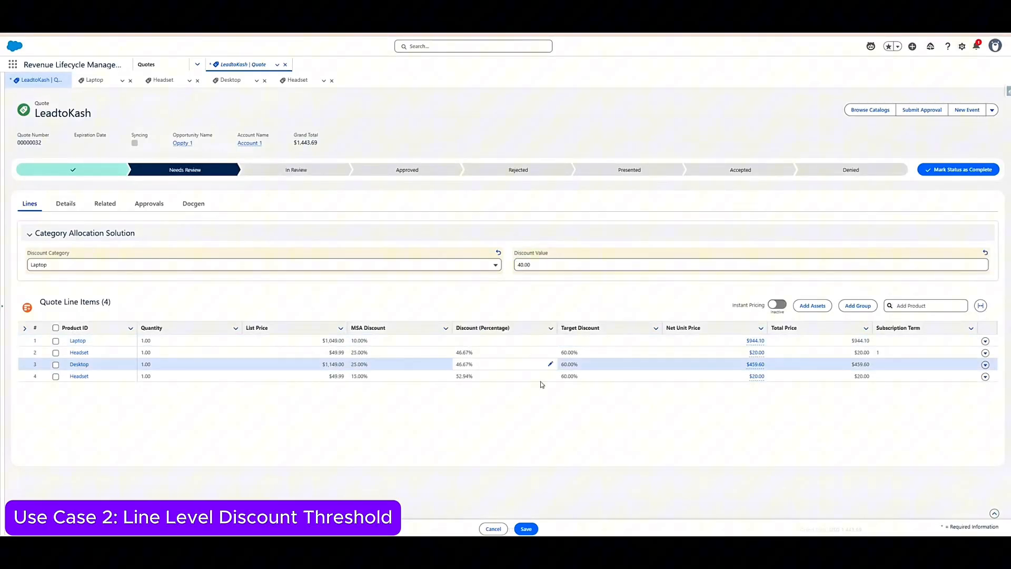
pyautogui.click(525, 529)
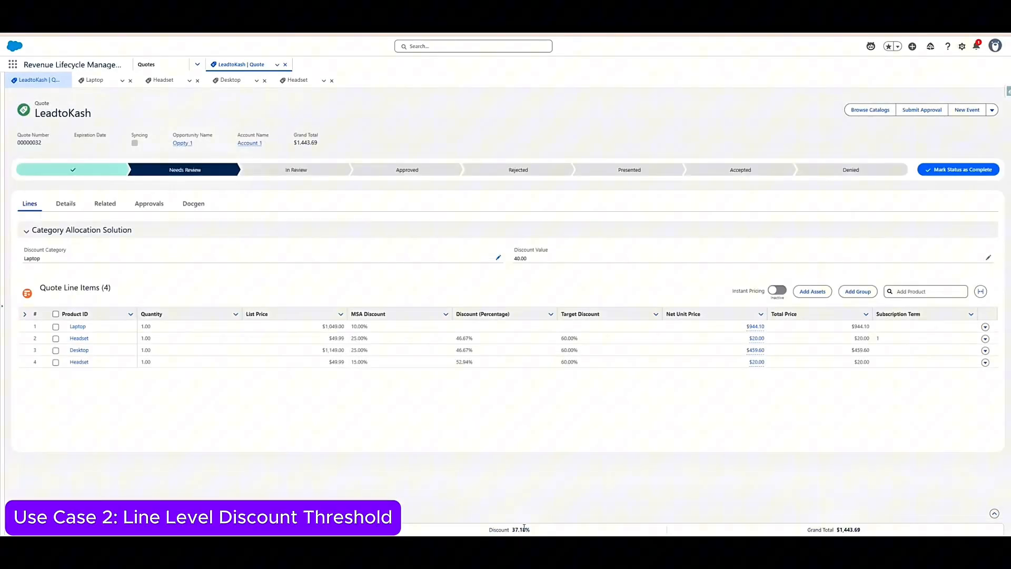
# - Clear the subscription term of the Headset on line 2 and save the quote lines
pyautogui.doubleClick(914, 340)
pyautogui.click(846, 436)
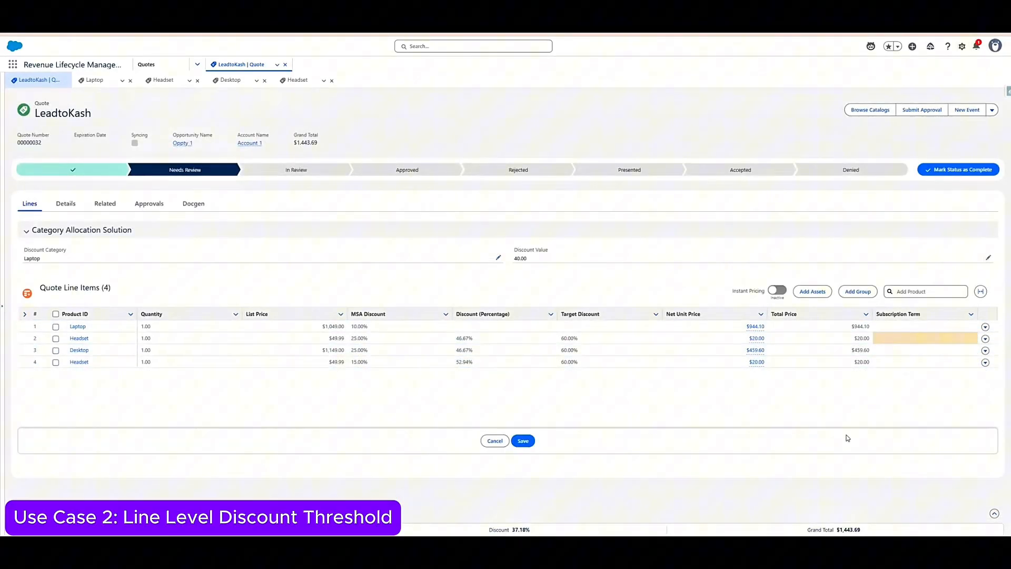
pyautogui.click(529, 445)
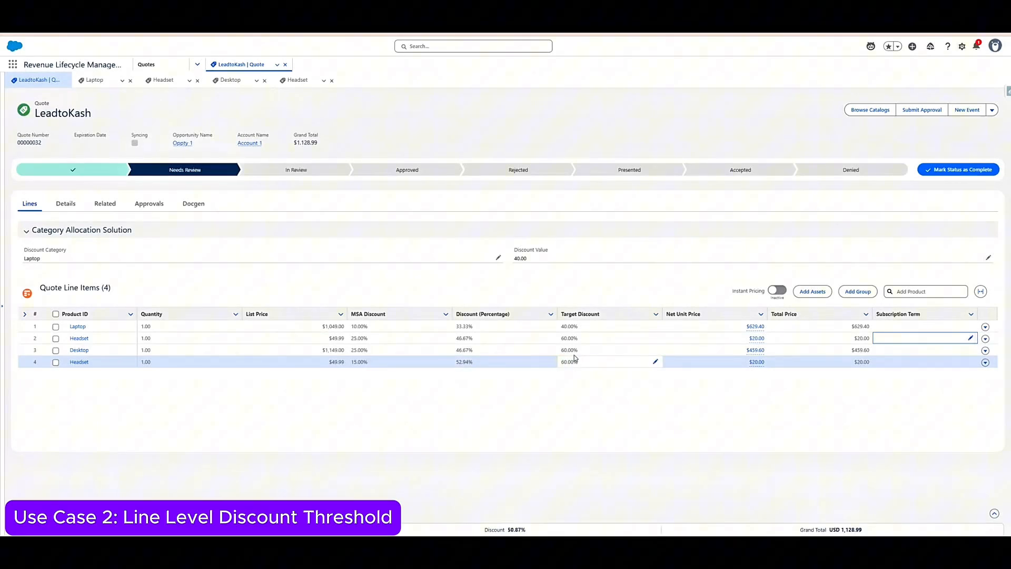
# - Set the target discount of the Desktop on line 3 to 80 percent and save the quote lines
pyautogui.doubleClick(589, 350)
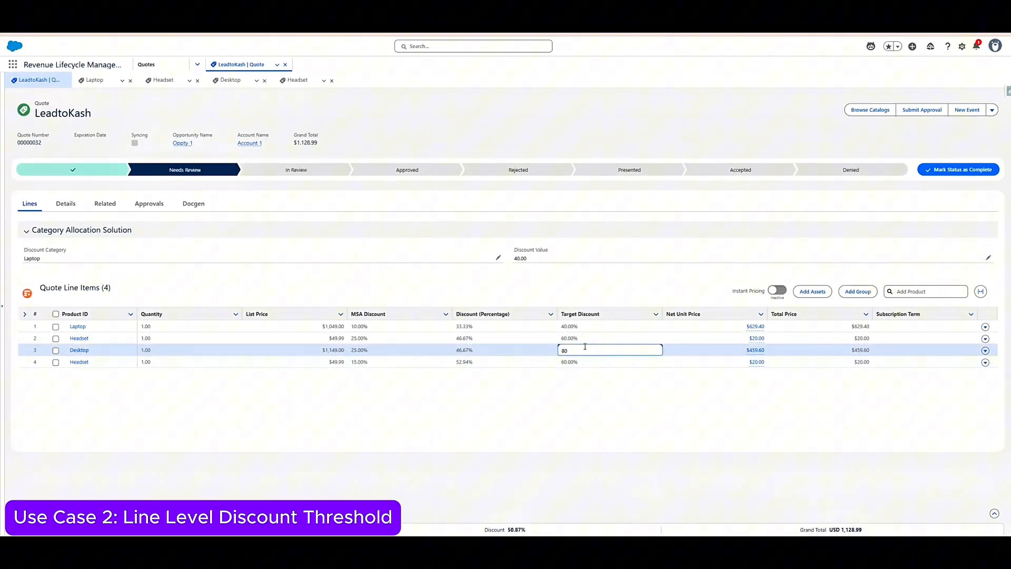
pyautogui.click(615, 299)
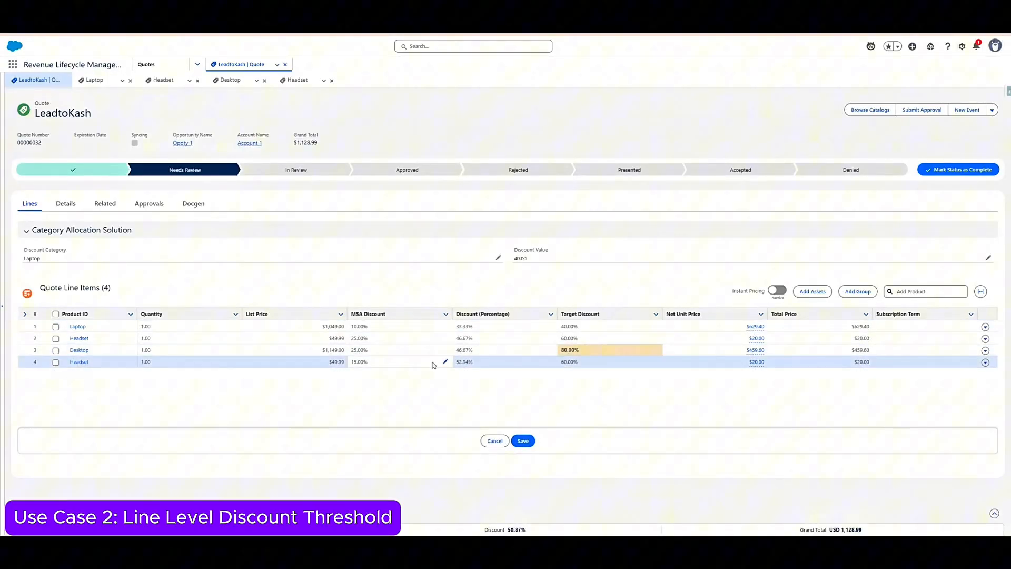
pyautogui.click(519, 442)
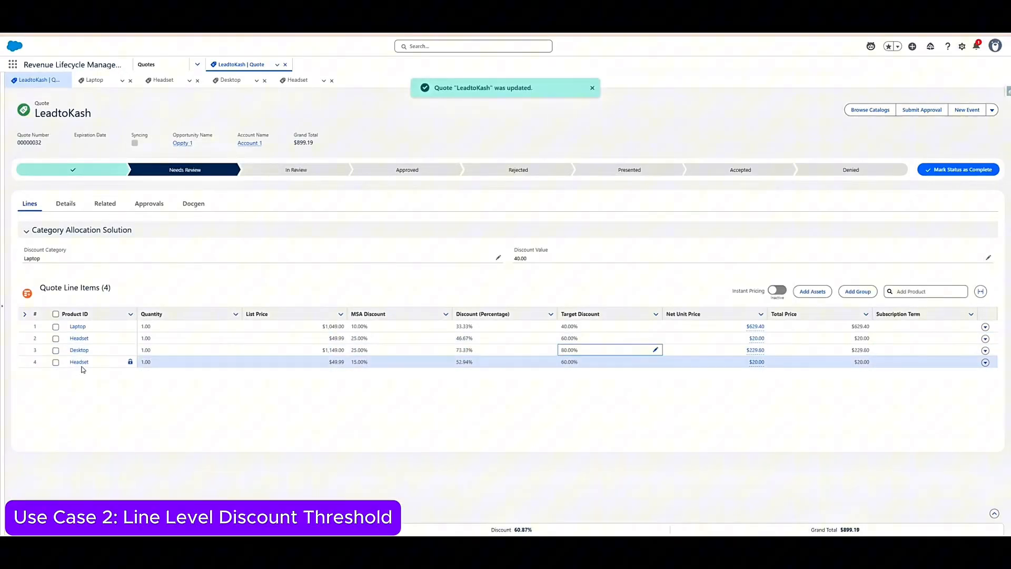
pyautogui.click(590, 401)
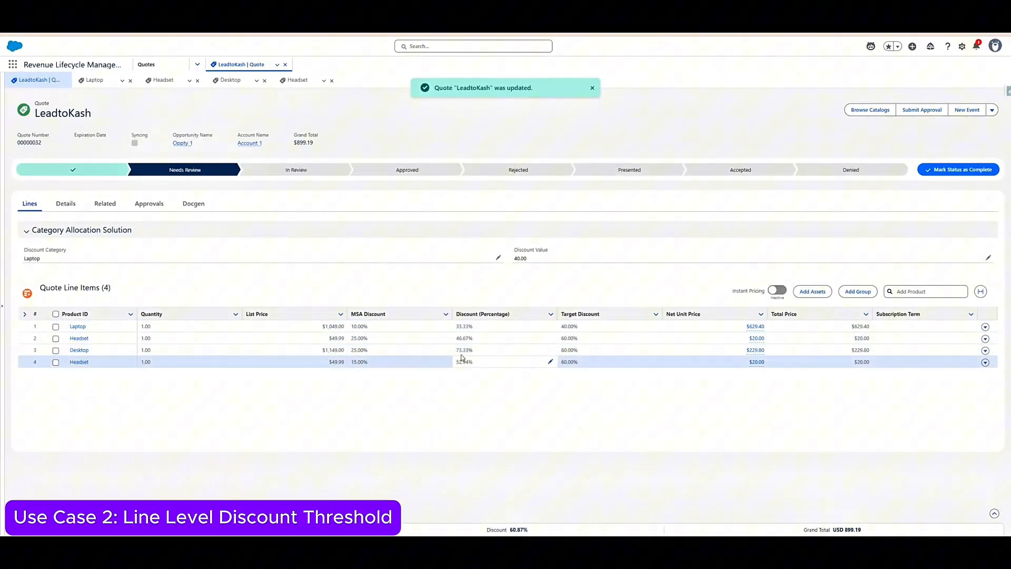
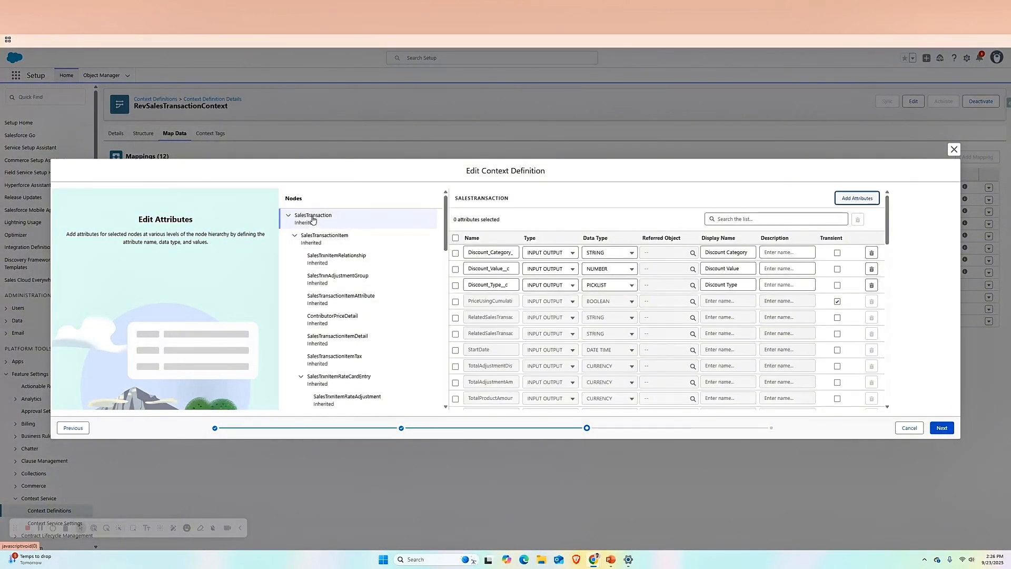
# - Review the custom discount attributes of the SalesTransaction node, including the data type options for the discount category attribute
pyautogui.click(473, 253)
pyautogui.moveTo(472, 253); pyautogui.dragTo(506, 266)
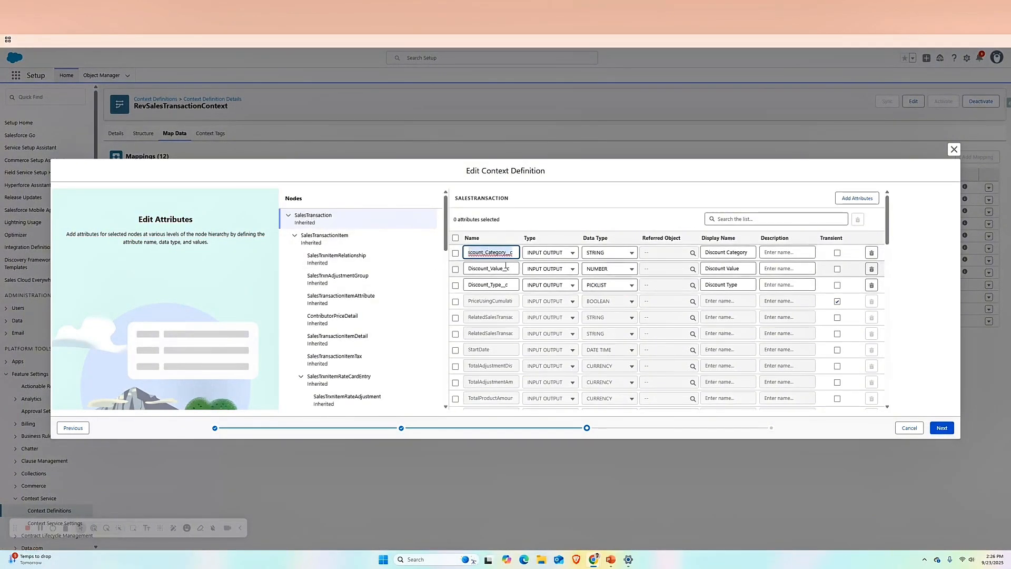
pyautogui.click(470, 270)
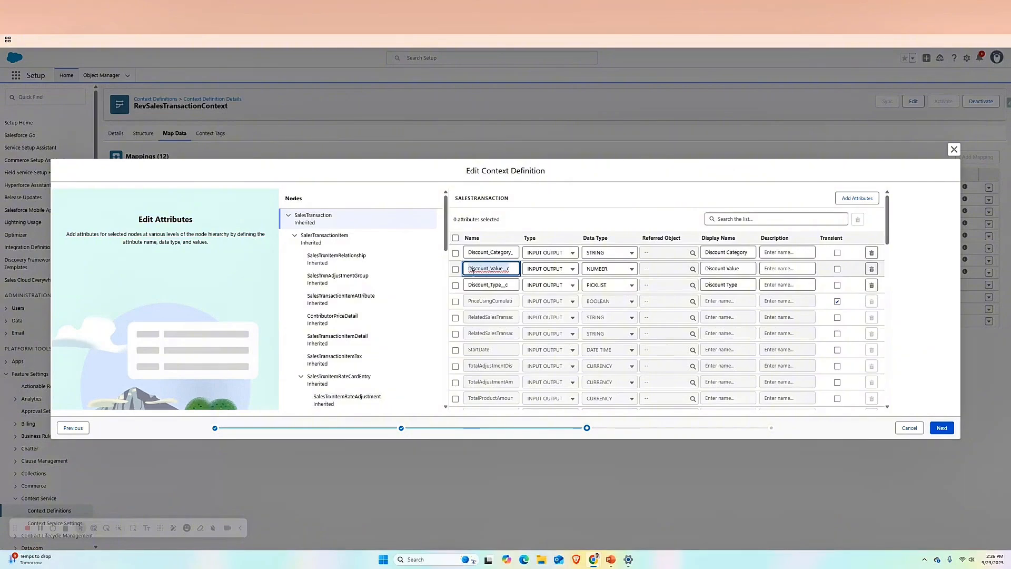
pyautogui.click(510, 286)
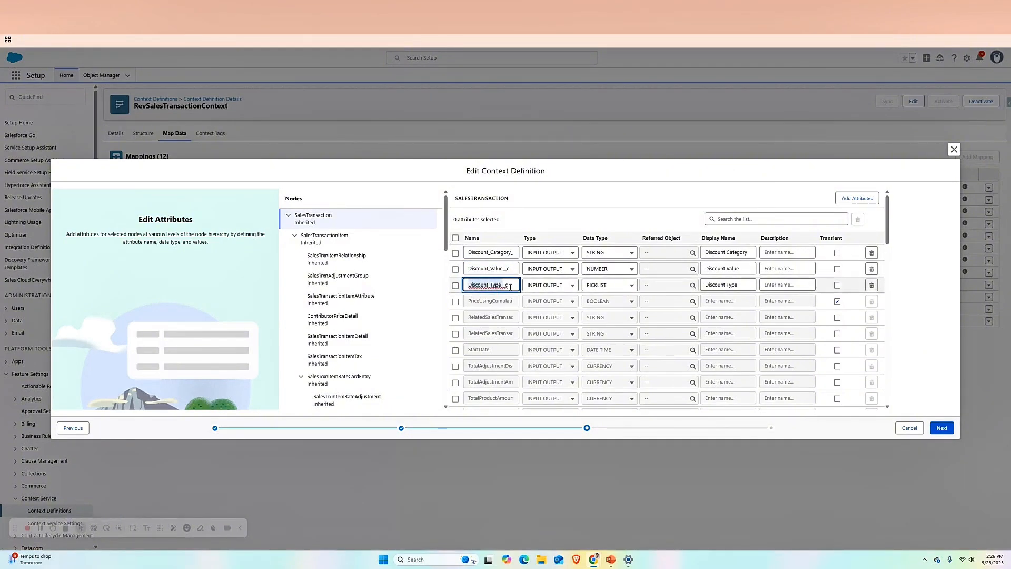
pyautogui.click(598, 253)
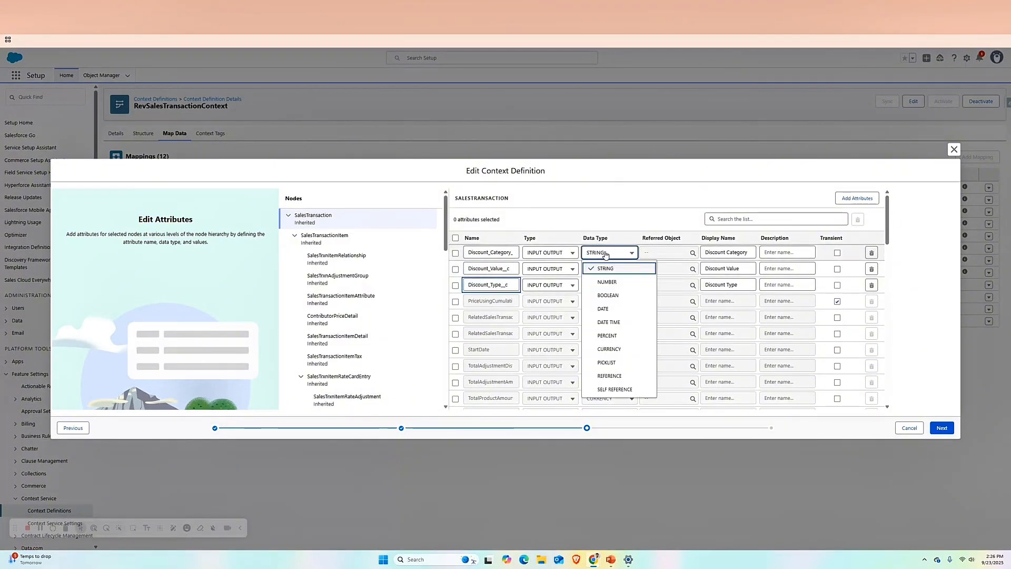
pyautogui.click(603, 213)
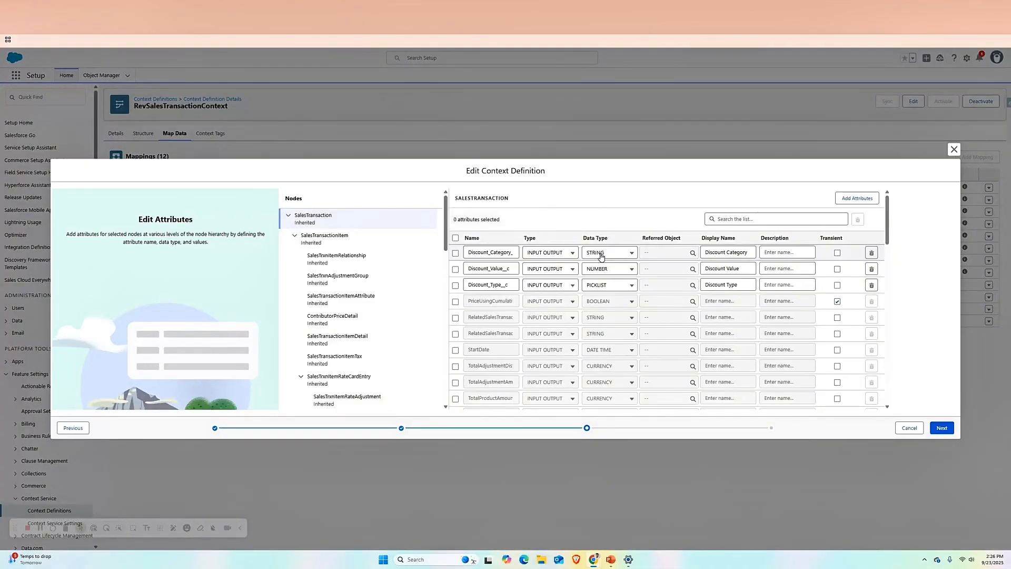
# - Inspect the custom target discount, MSA discount and discount category attributes of the SalesTransactionItem node
pyautogui.click(351, 241)
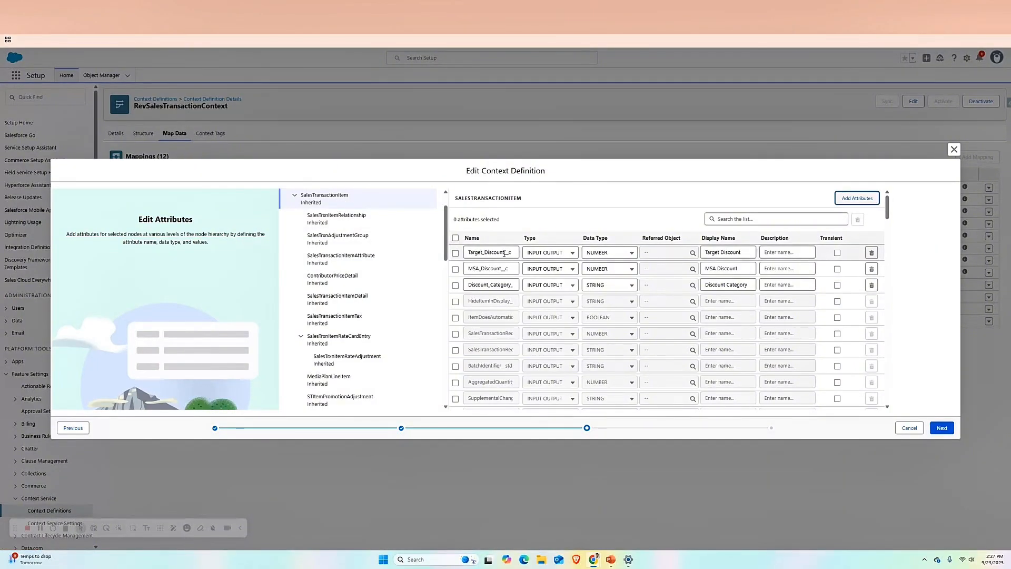
pyautogui.click(471, 252)
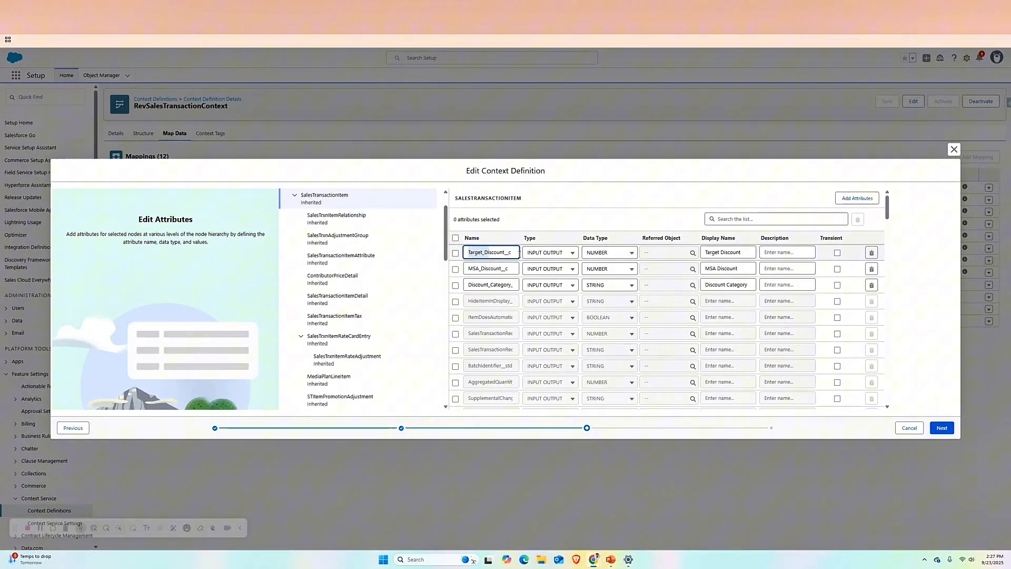
pyautogui.doubleClick(471, 285)
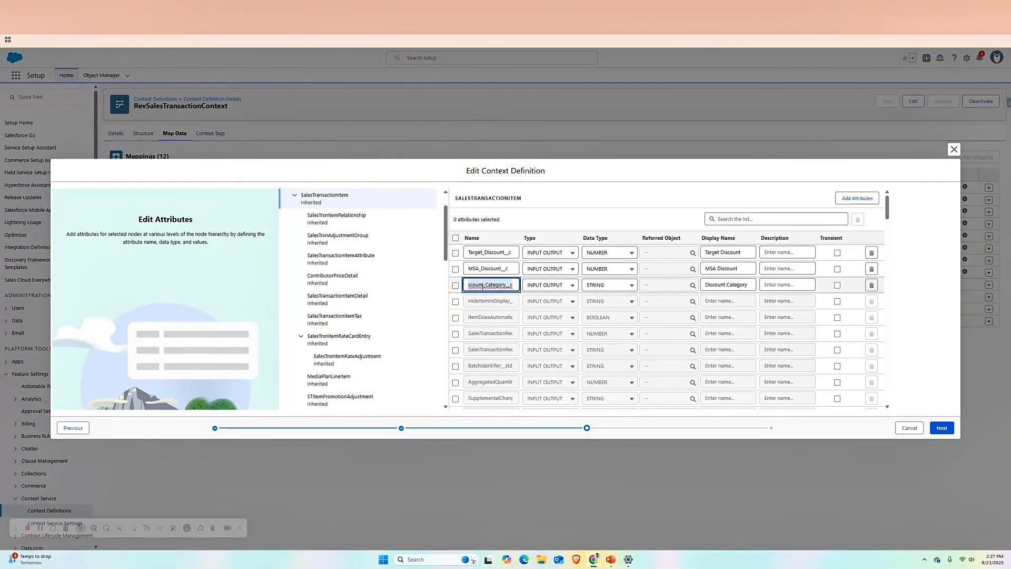
# - Continue to the attribute tags, search SalesTransactionItem's tags for the discount attributes, review them and cancel editing the context definition
pyautogui.click(942, 427)
pyautogui.click(318, 237)
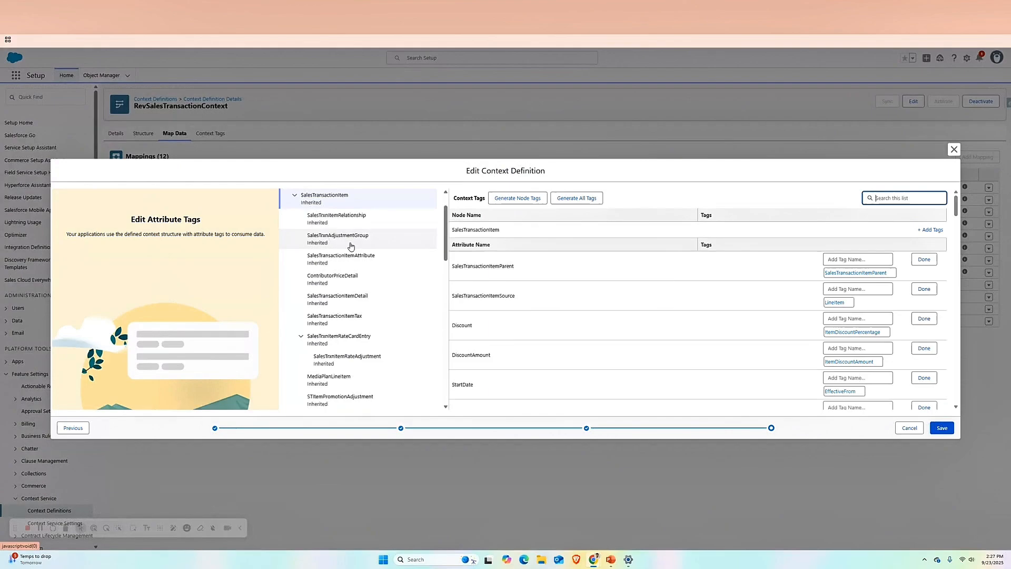
pyautogui.write('disco')
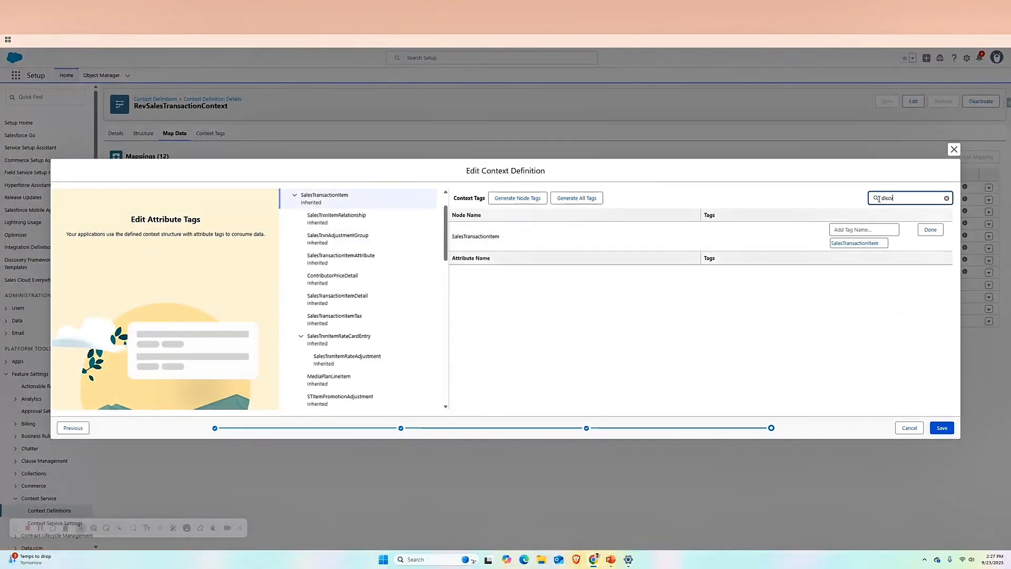
pyautogui.press('BackSpace')
pyautogui.press('BackSpace')
pyautogui.press('BackSpace')
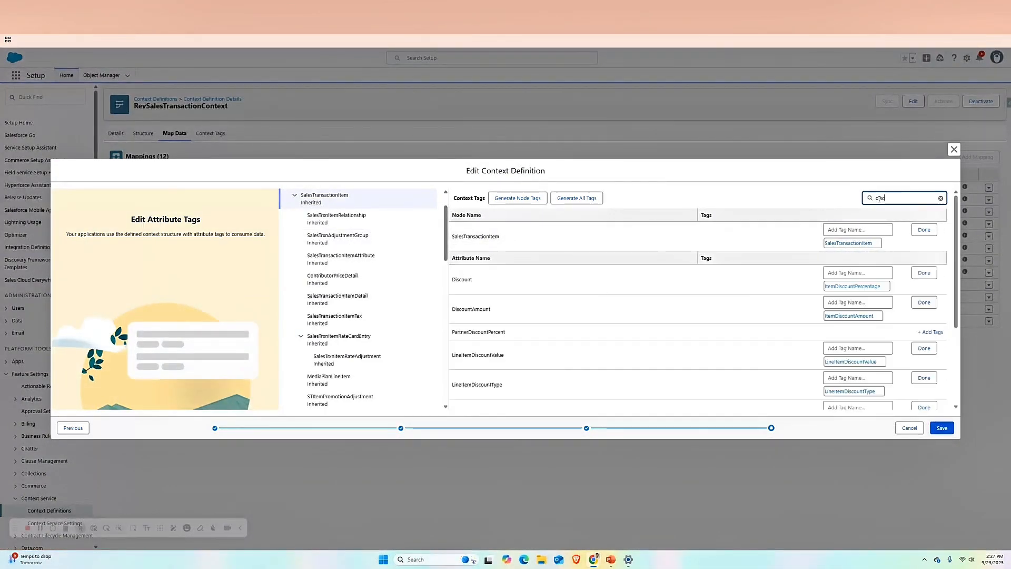
pyautogui.scroll(-3, 754, 353)
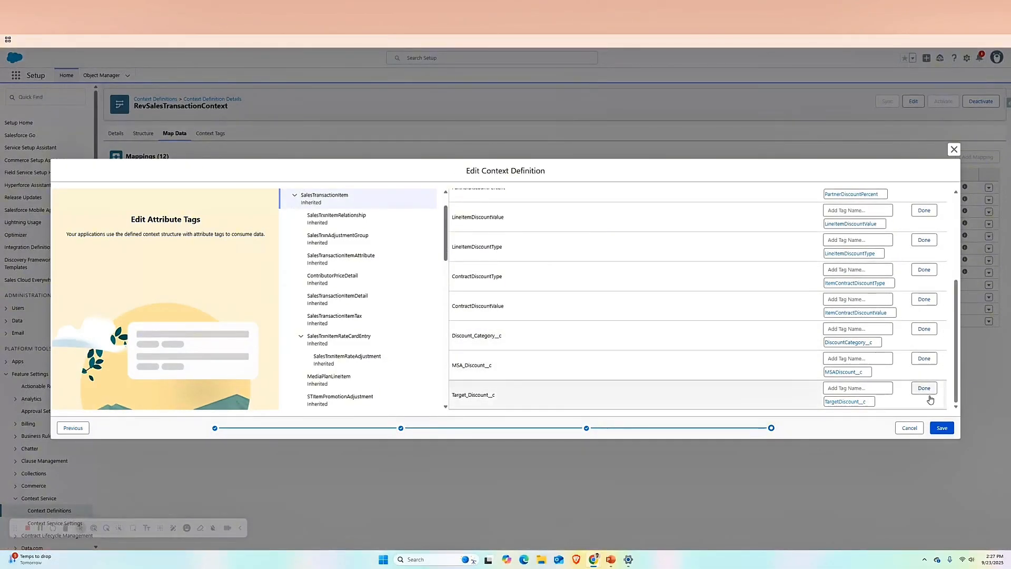
pyautogui.click(908, 428)
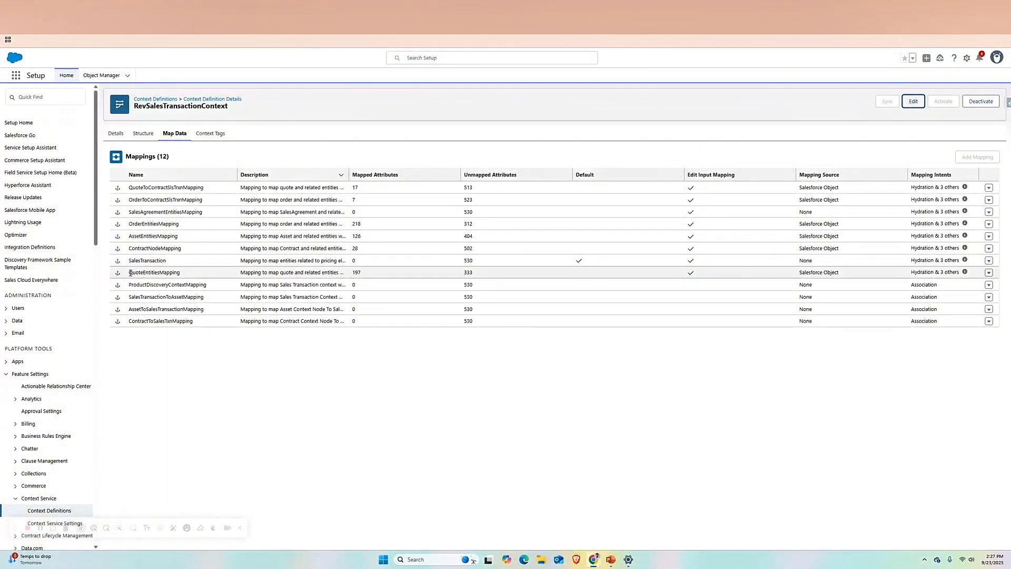
# - Open QuoteEntitiesMapping and trace how the Quote's Discount_Category__c field maps to the SalesTransaction node
pyautogui.moveTo(130, 272); pyautogui.dragTo(136, 273)
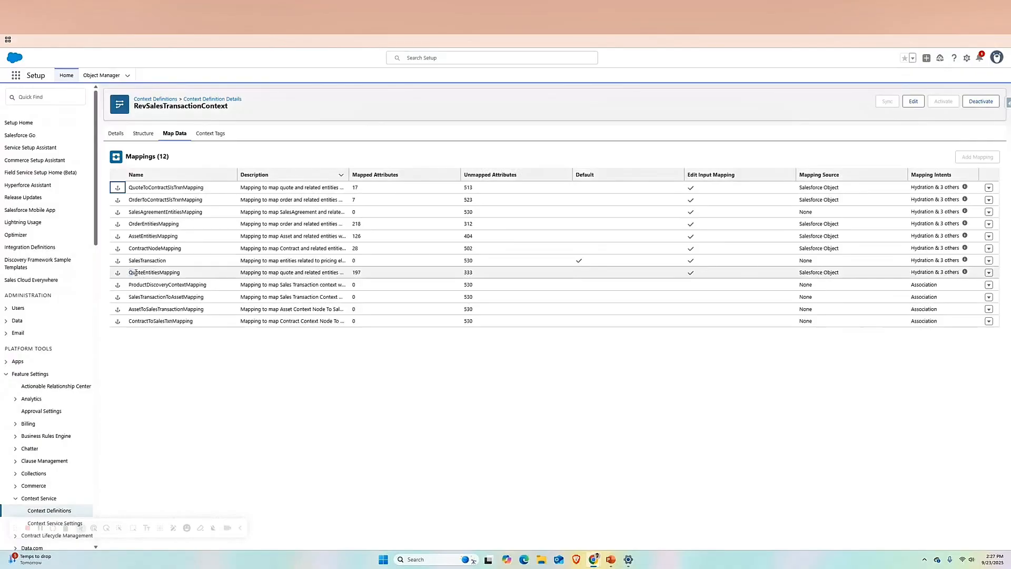
pyautogui.click(989, 272)
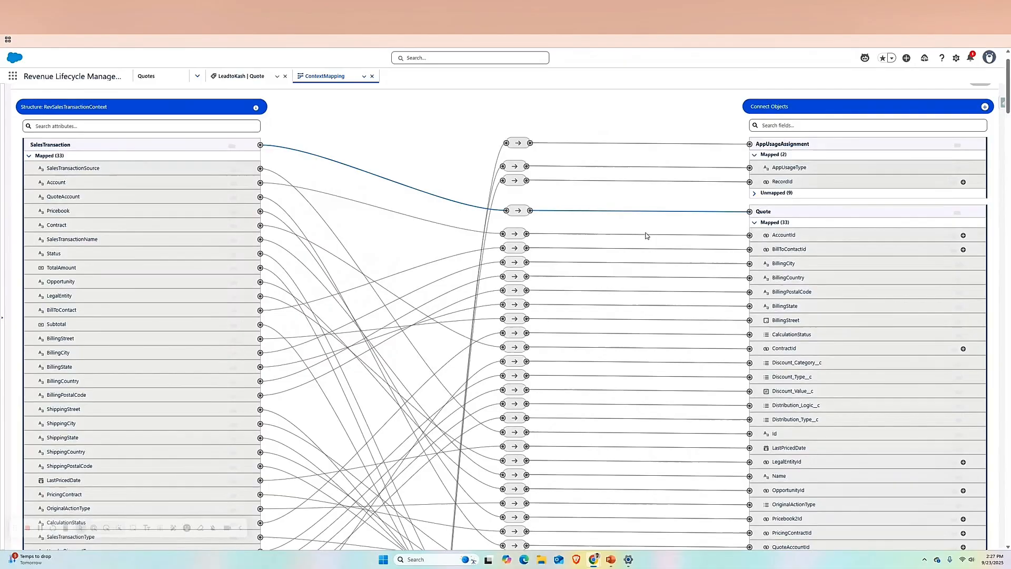
pyautogui.scroll(1, 174, 114)
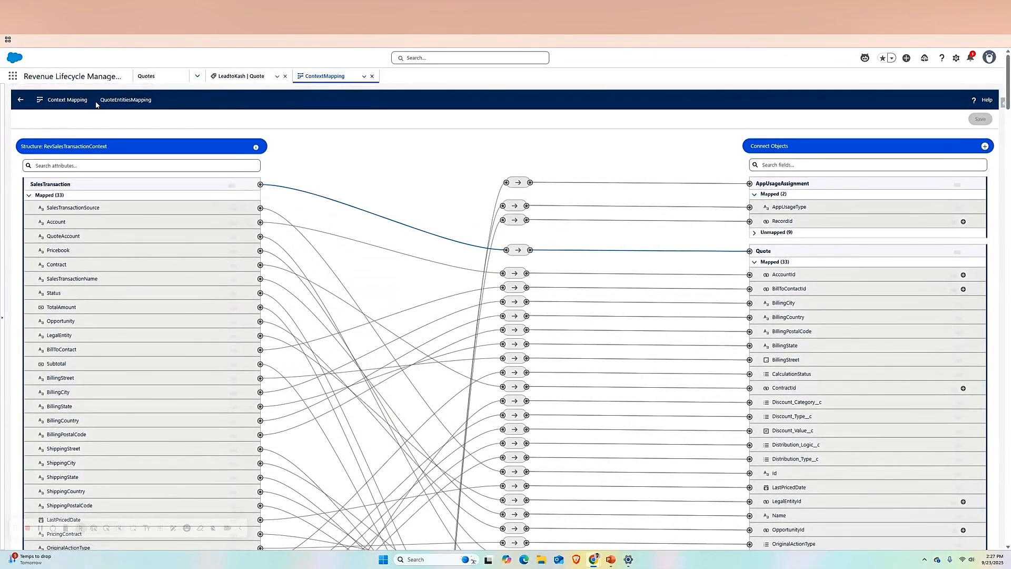
pyautogui.moveTo(97, 105); pyautogui.dragTo(148, 105)
pyautogui.scroll(-3, 427, 205)
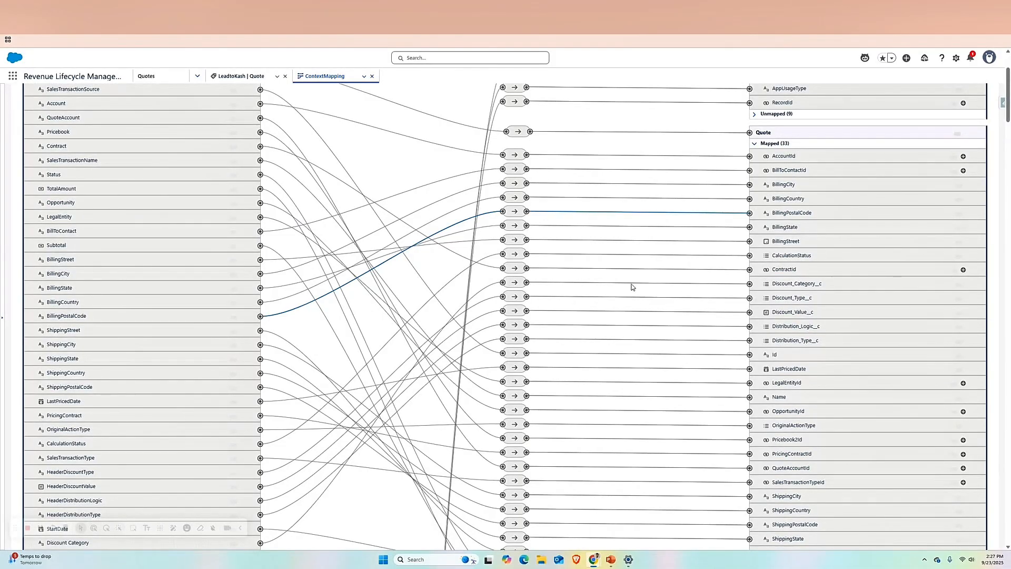
pyautogui.click(510, 283)
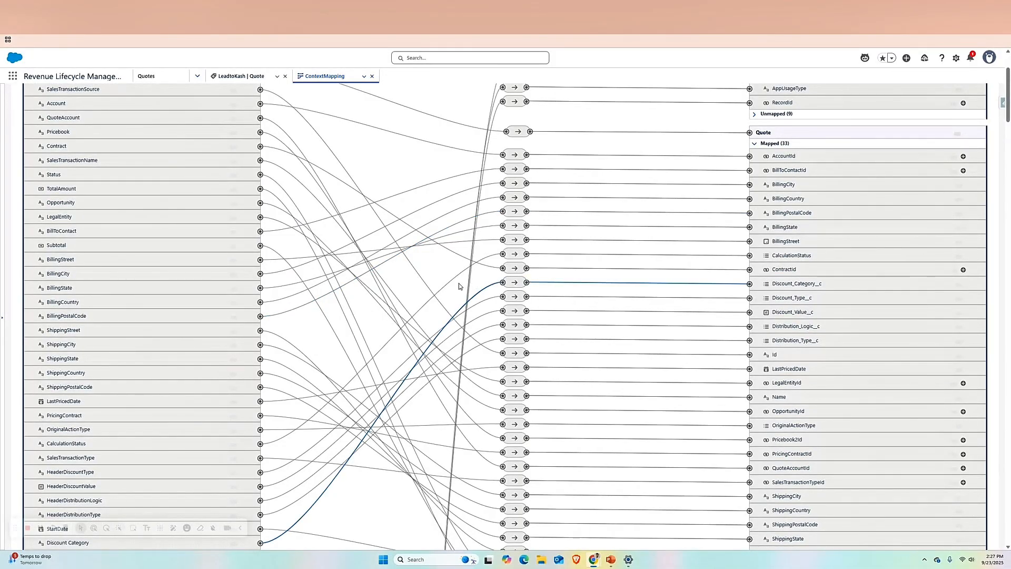
pyautogui.scroll(-1, 302, 473)
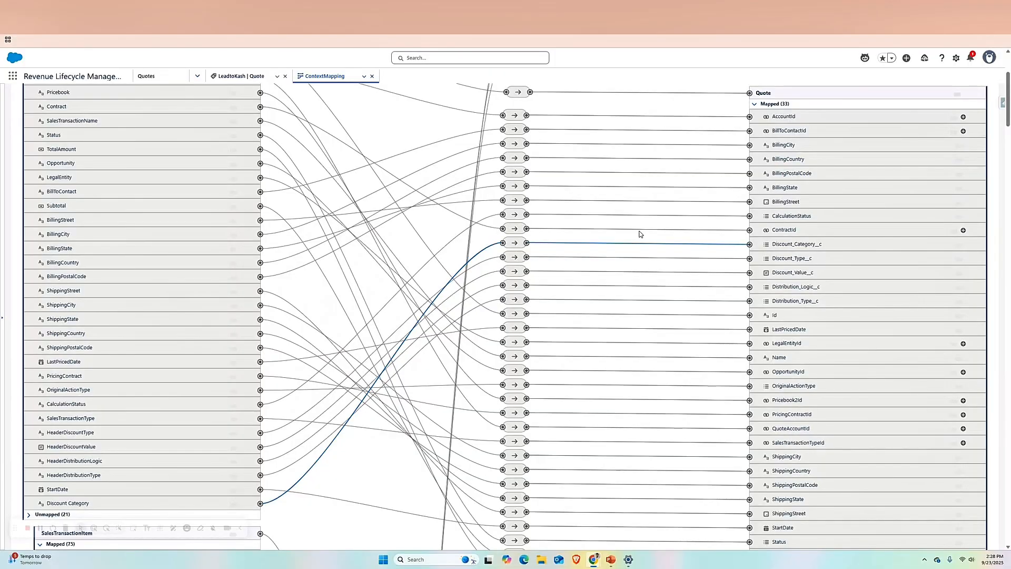
# - Switch to the pricing procedure and examine the match criteria and assignment in the Category Driven Line Update (Bulk Update) container
pyautogui.moveTo(610, 558)
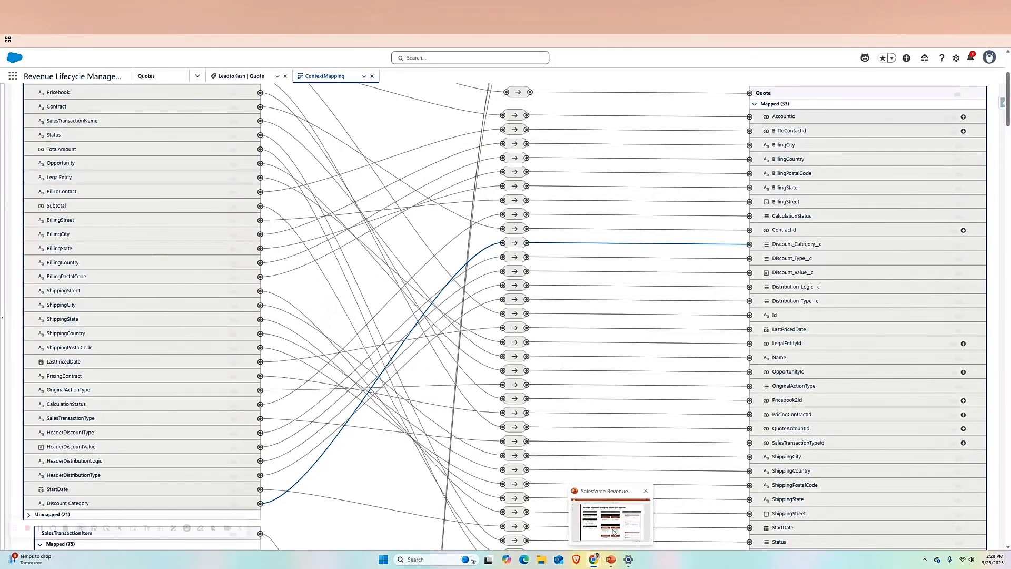
pyautogui.click(613, 532)
pyautogui.click(614, 532)
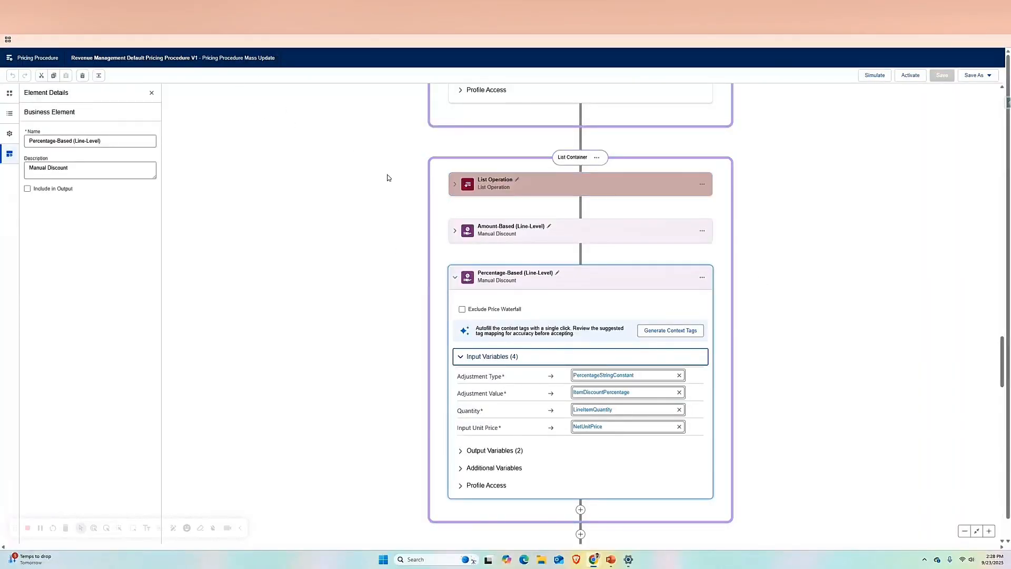
pyautogui.scroll(6, 810, 310)
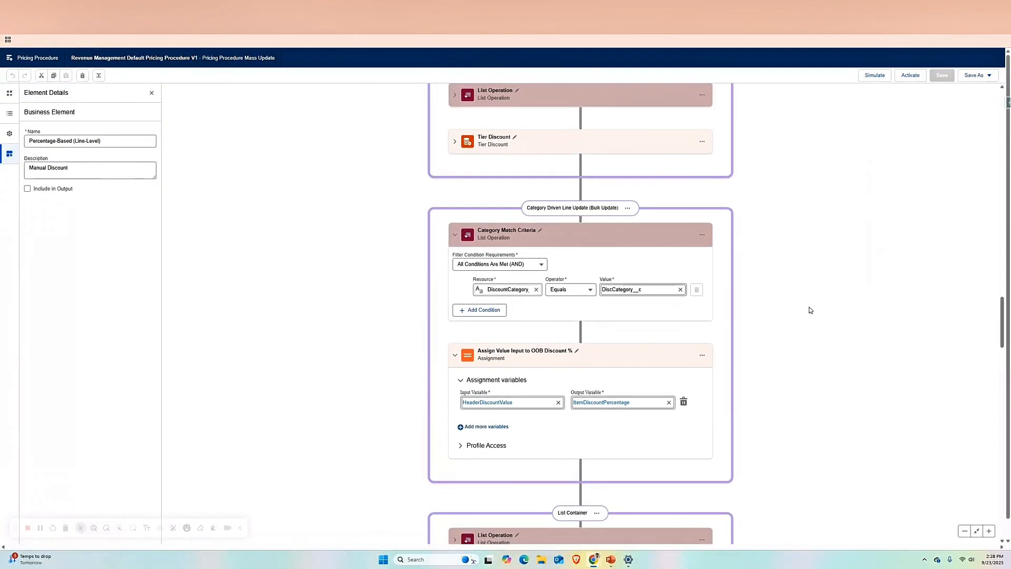
pyautogui.scroll(5, 810, 310)
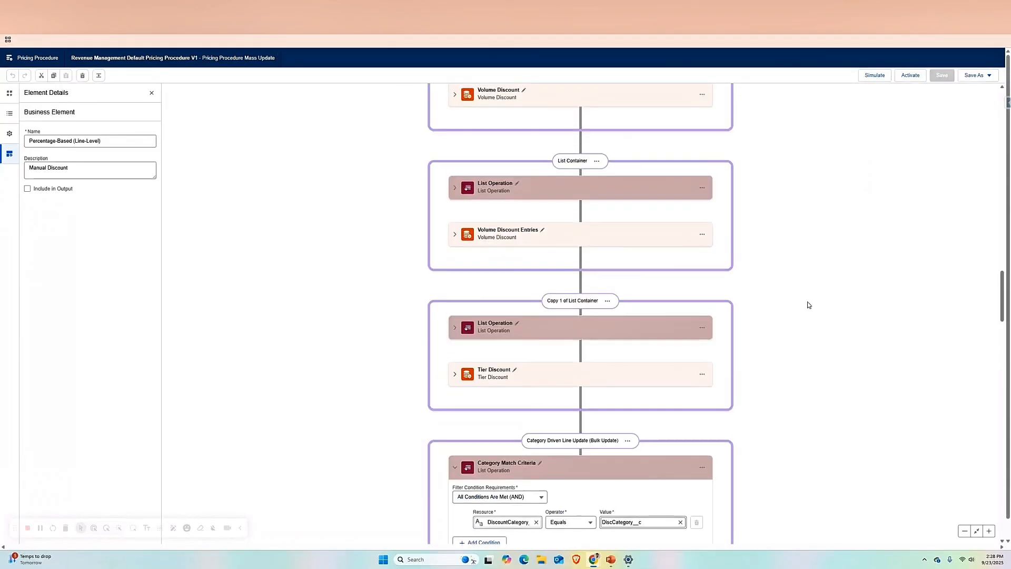
pyautogui.scroll(8, 809, 306)
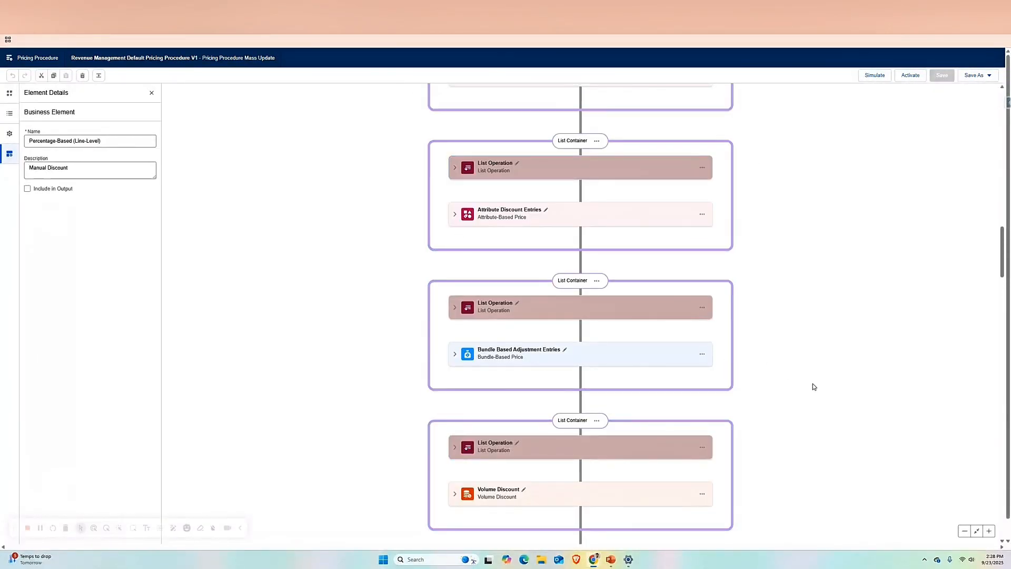
pyautogui.scroll(-10, 813, 386)
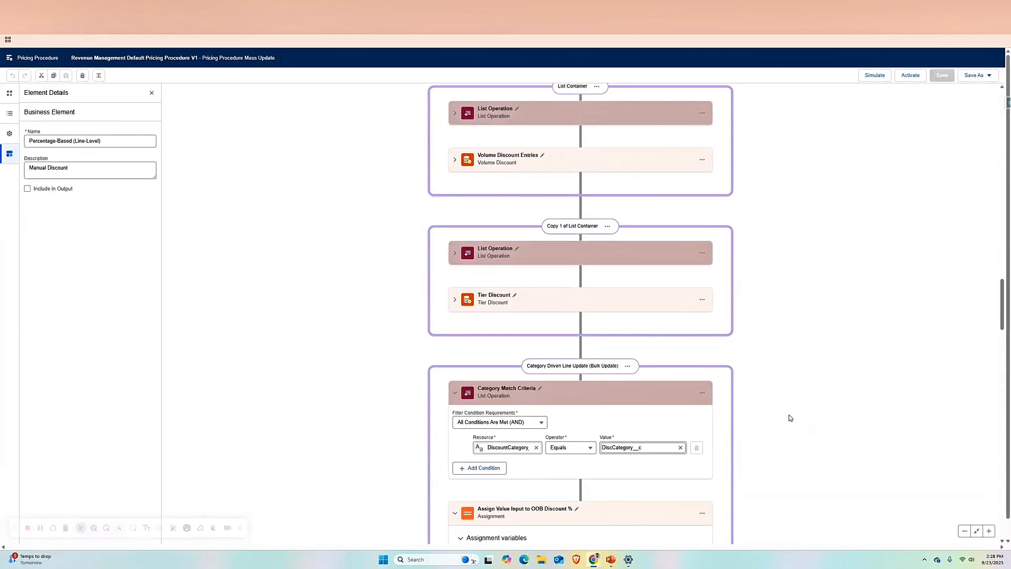
pyautogui.scroll(-4, 789, 416)
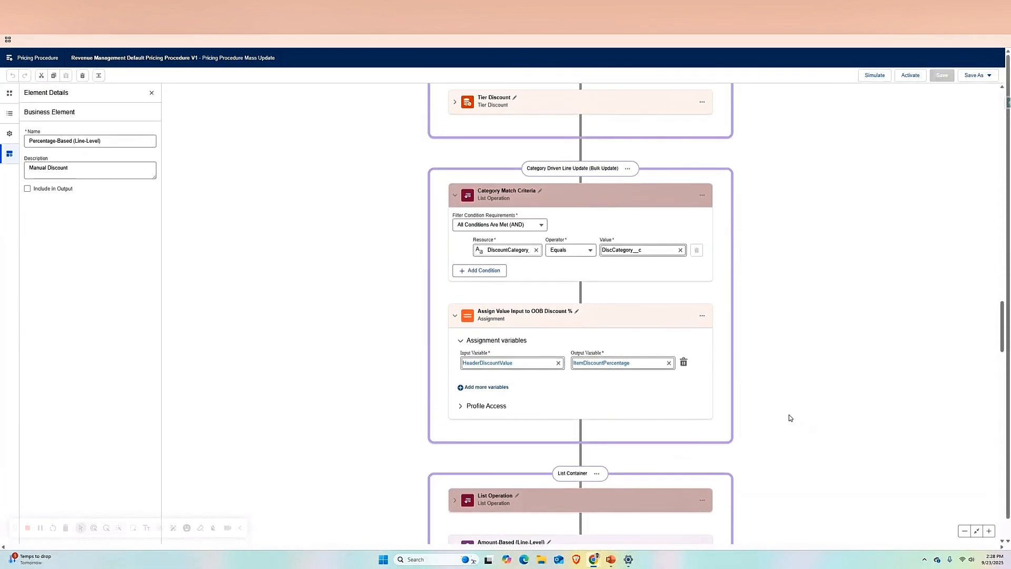
pyautogui.scroll(-4, 789, 418)
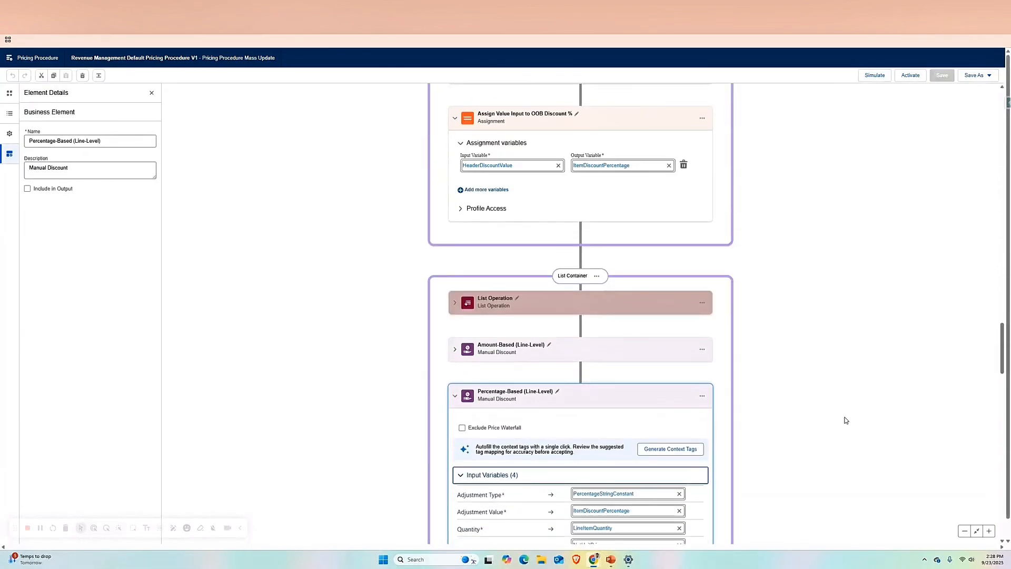
# - Compare the input variables of the Percentage-Based (Line-Level) manual discount with the Assign Value Input to OOB Discount % element
pyautogui.click(452, 402)
pyautogui.click(452, 401)
pyautogui.scroll(-2, 717, 435)
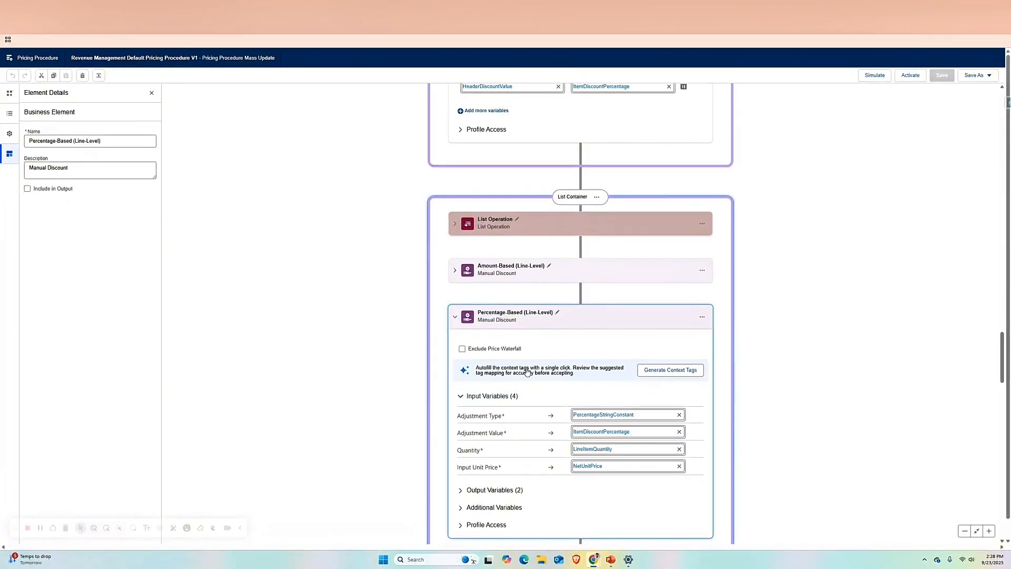
pyautogui.click(456, 320)
pyautogui.scroll(5, 767, 377)
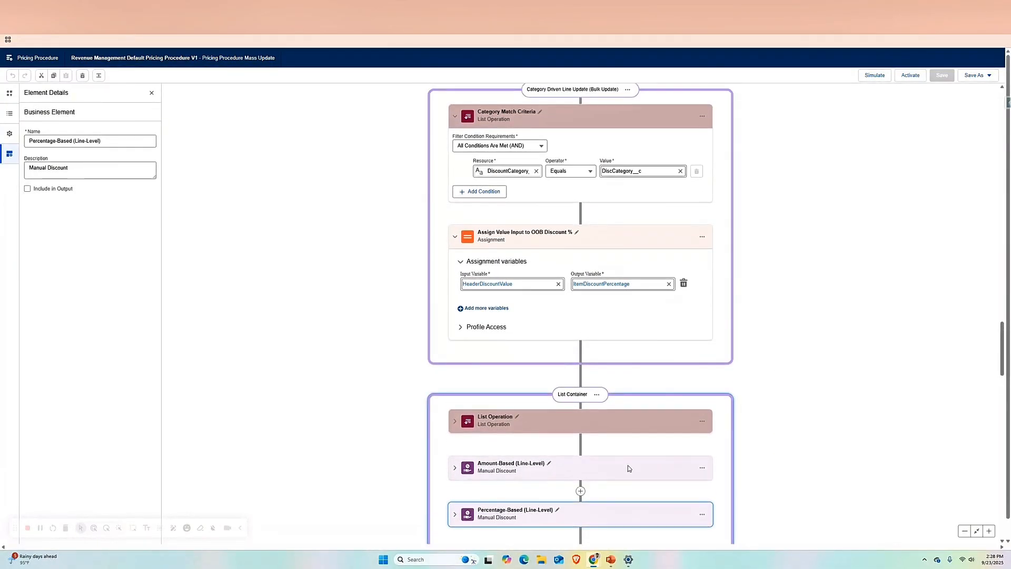
pyautogui.scroll(2, 790, 339)
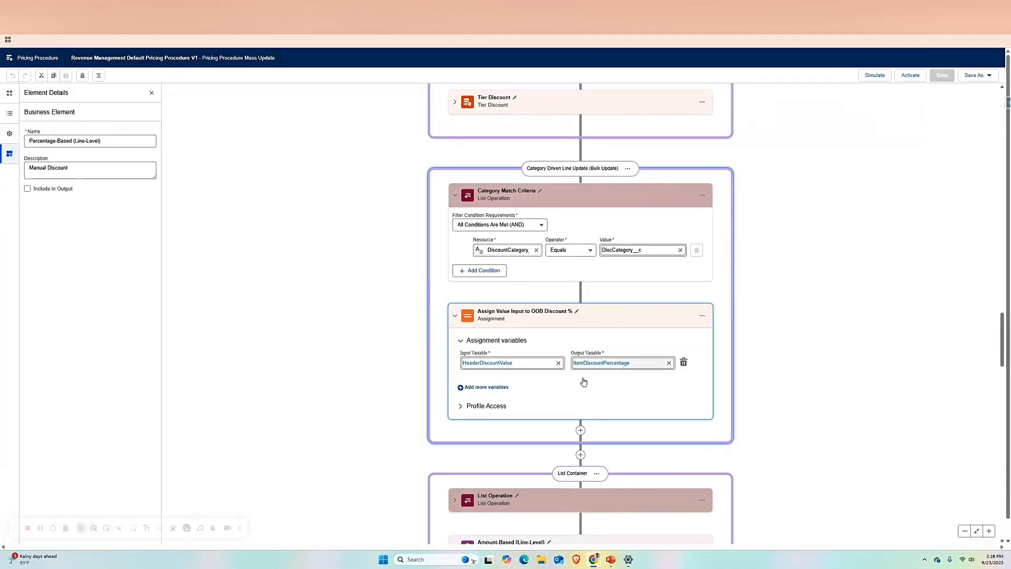
pyautogui.scroll(-3, 582, 381)
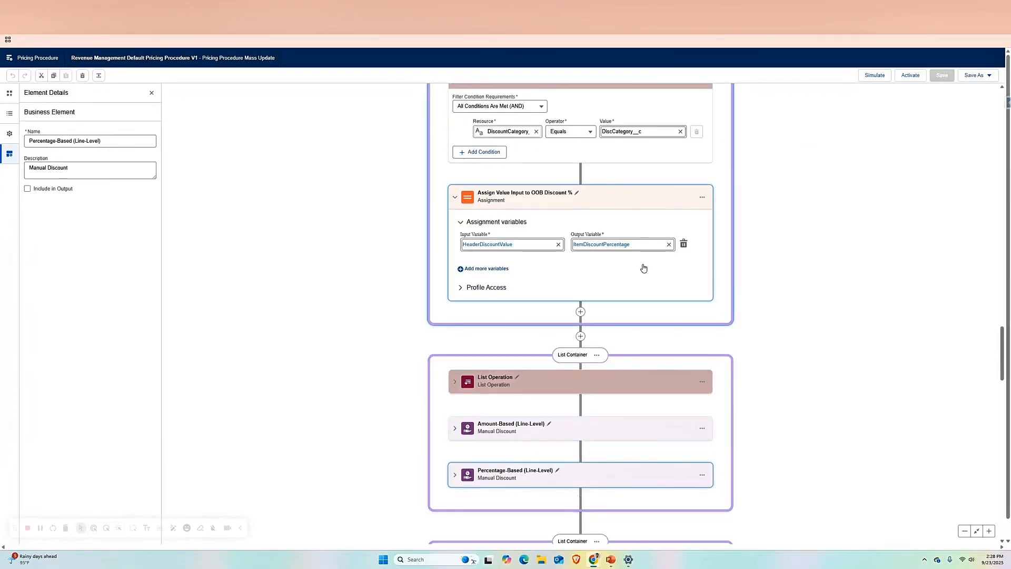
pyautogui.click(455, 474)
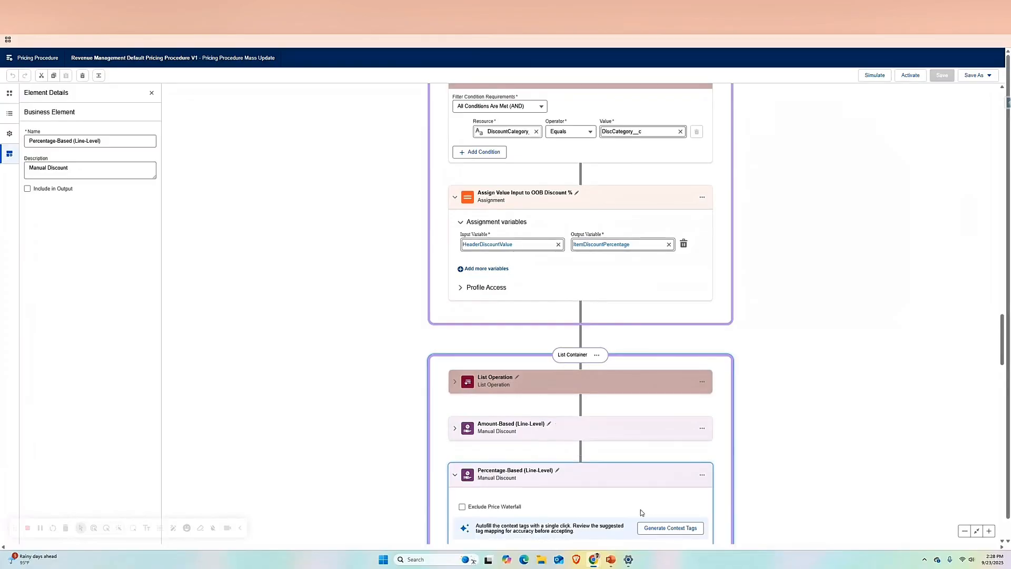
pyautogui.scroll(-3, 641, 509)
pyautogui.scroll(2, 601, 422)
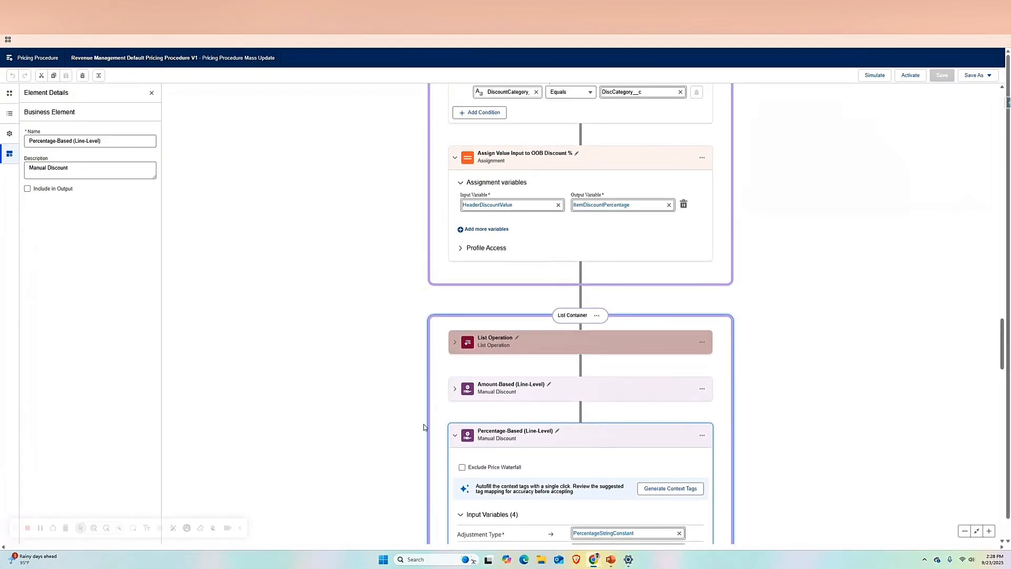
pyautogui.click(455, 435)
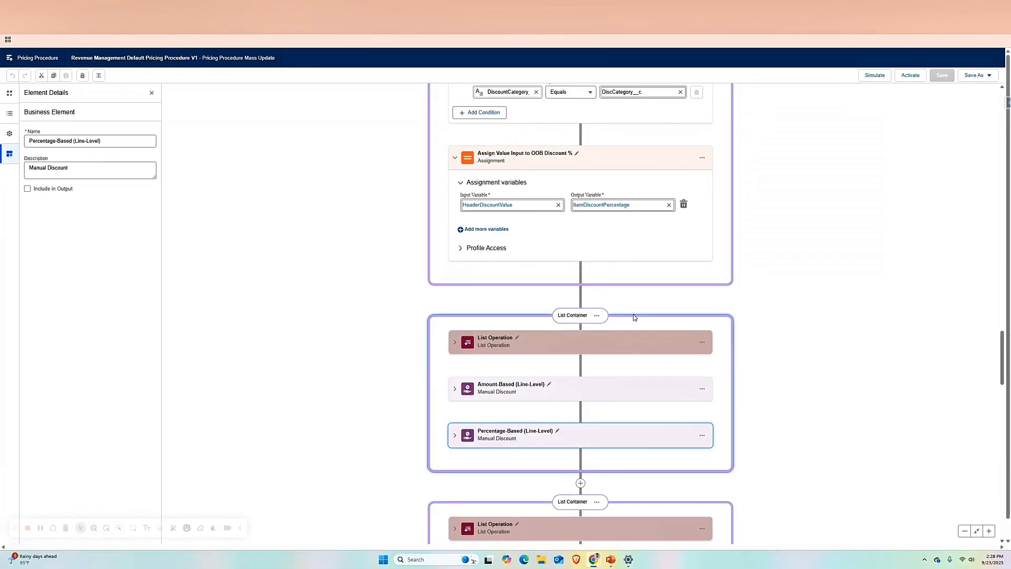
# - Switch to PowerPoint to view the Category Driven Line Update solution approach slide
pyautogui.moveTo(611, 559)
pyautogui.click(611, 530)
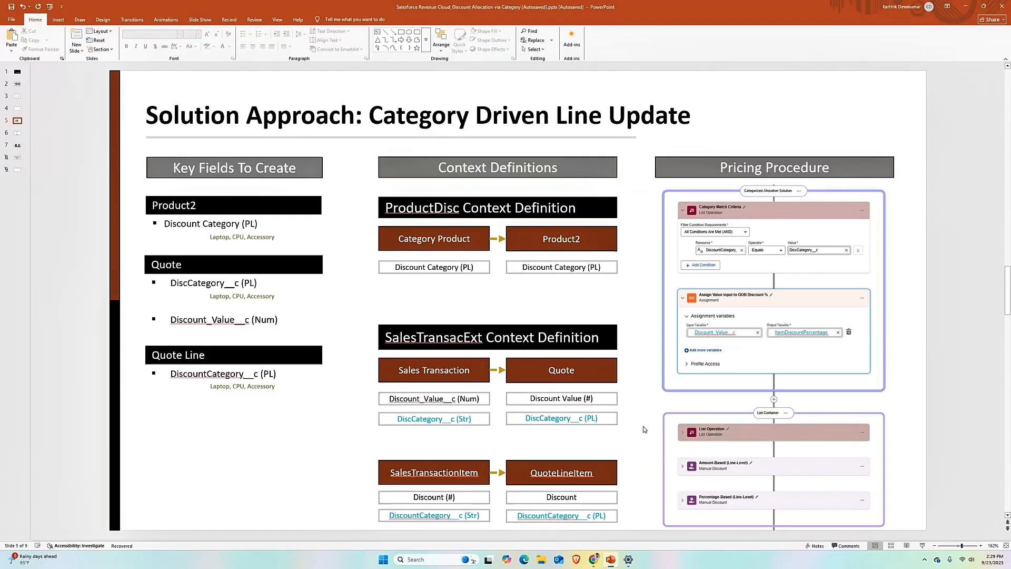
# - View the Discount Threshold solution approach slide and switch back to the context definition in Salesforce Setup
pyautogui.scroll(-1, 644, 429)
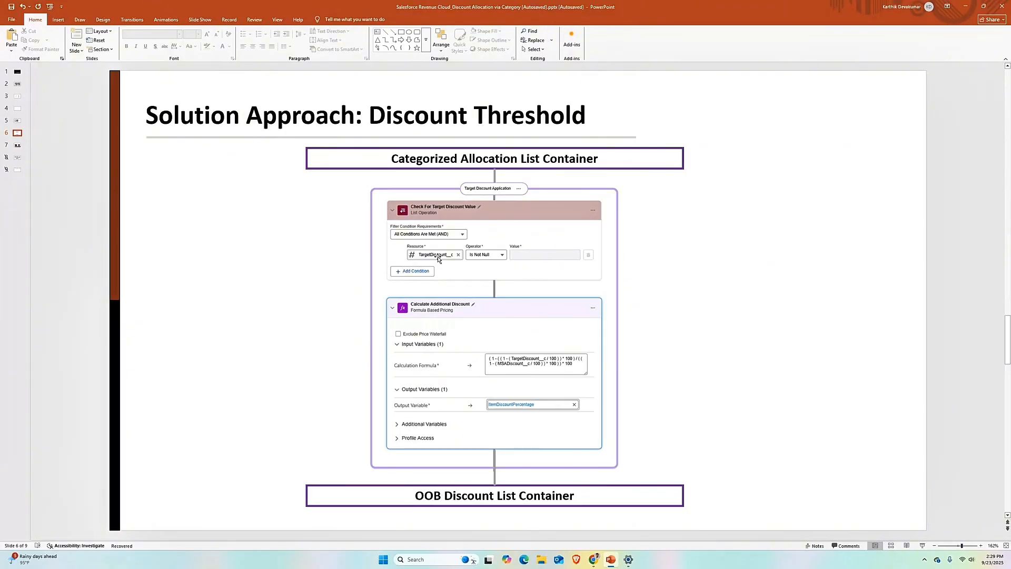
pyautogui.click(966, 7)
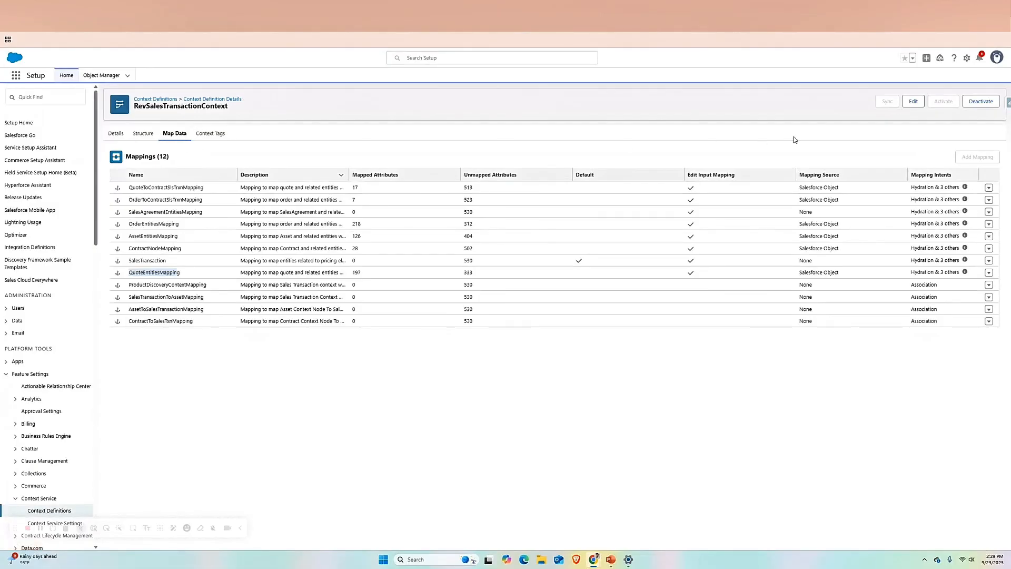
# - Open RevSalesTransactionContext for editing, inspect Target_Discount__c and MSA_Discount__c on the SalesTransactionItem node, and discard any changes
pyautogui.click(912, 103)
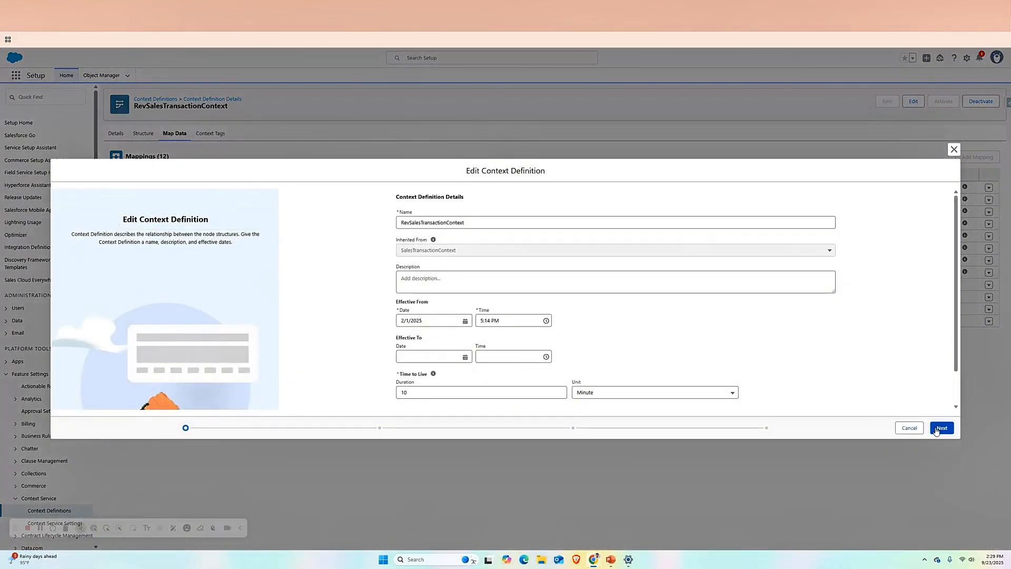
pyautogui.click(941, 428)
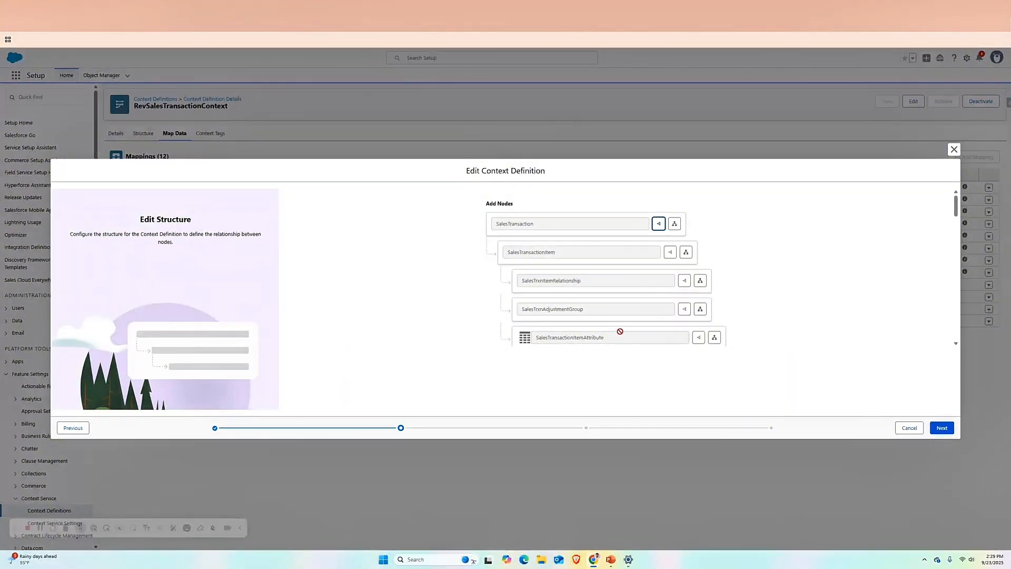
pyautogui.click(942, 427)
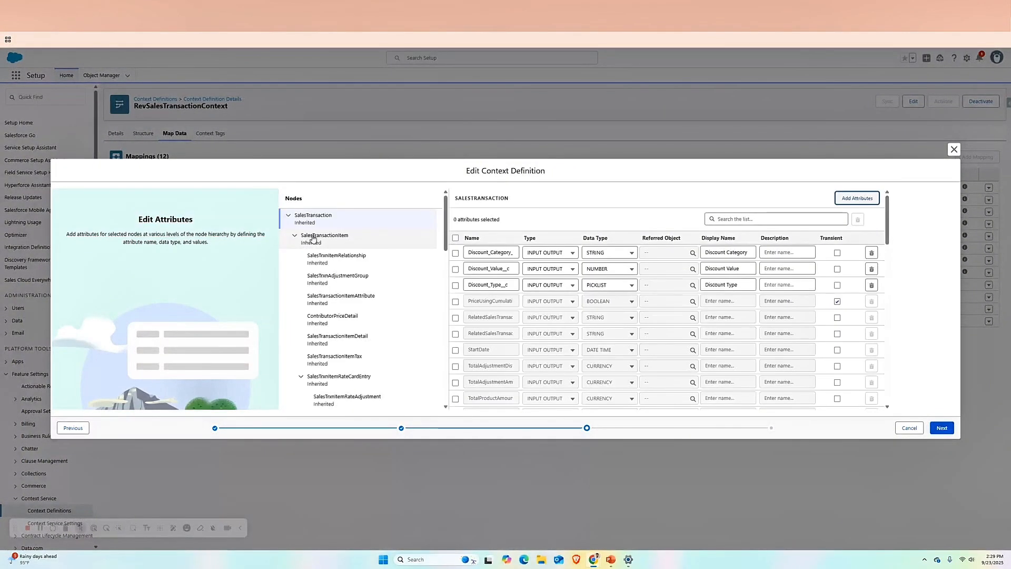
pyautogui.click(313, 238)
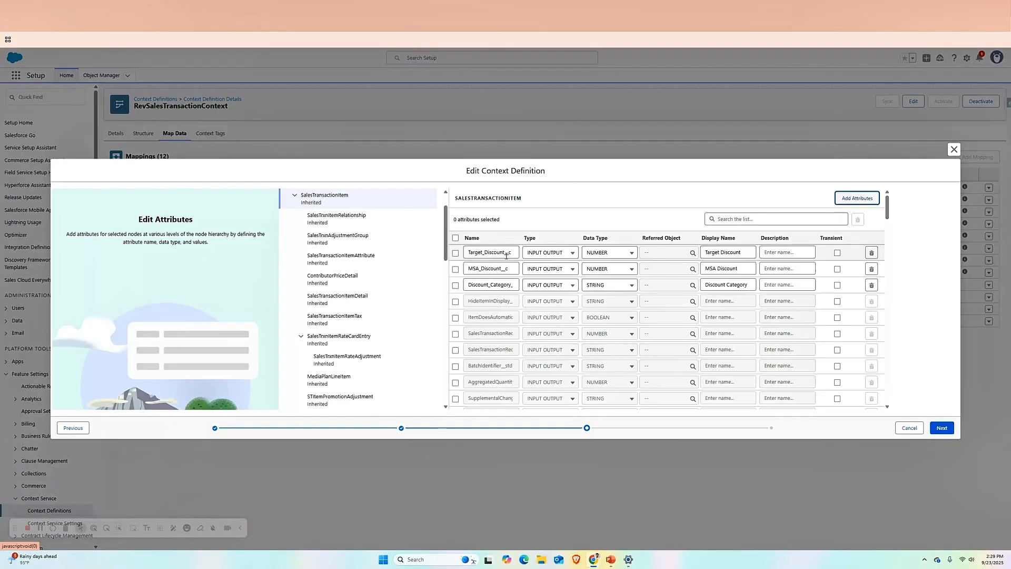
pyautogui.moveTo(468, 254); pyautogui.dragTo(517, 254)
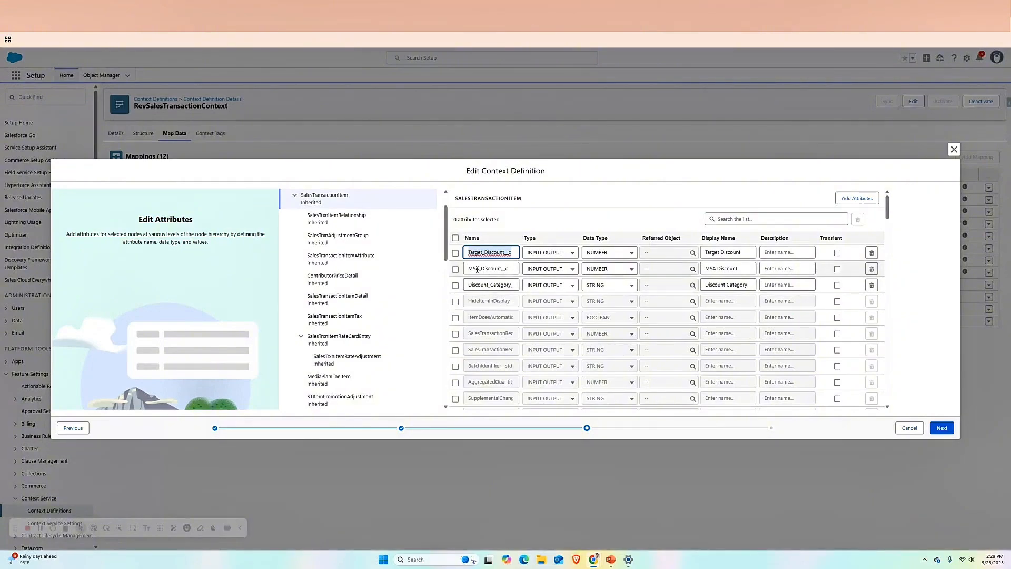
pyautogui.moveTo(471, 268); pyautogui.dragTo(504, 270)
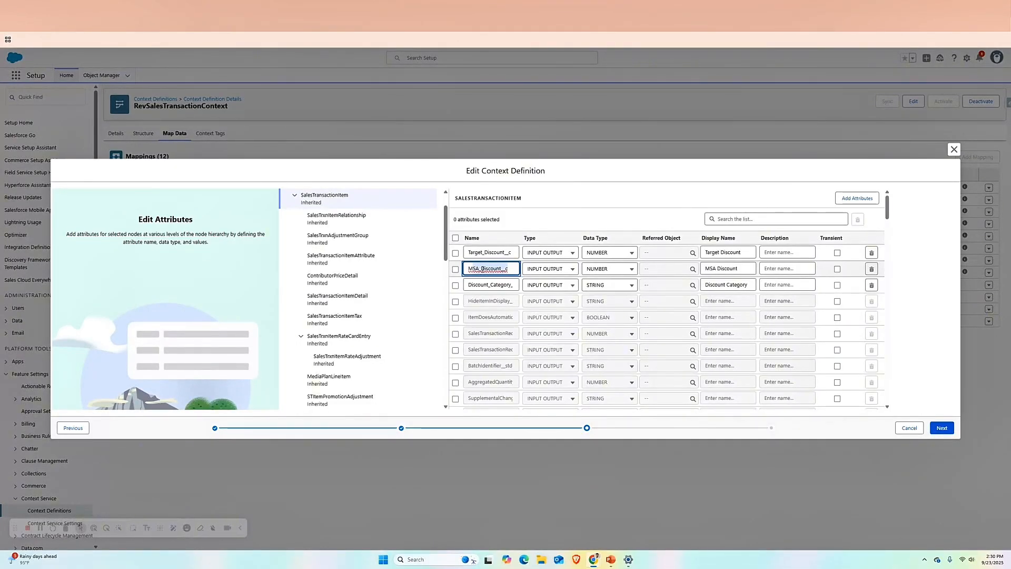
pyautogui.click(953, 149)
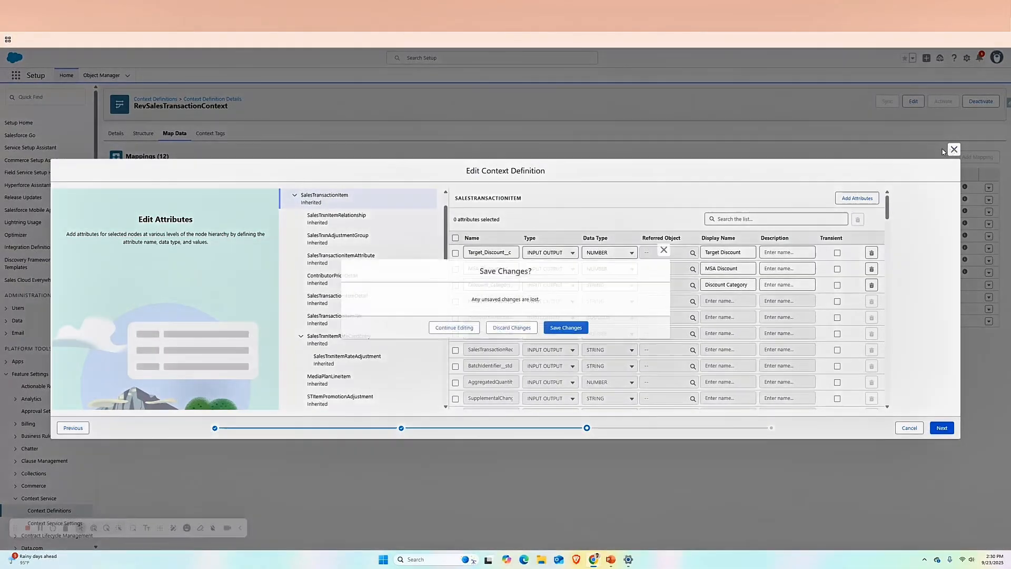
pyautogui.click(491, 329)
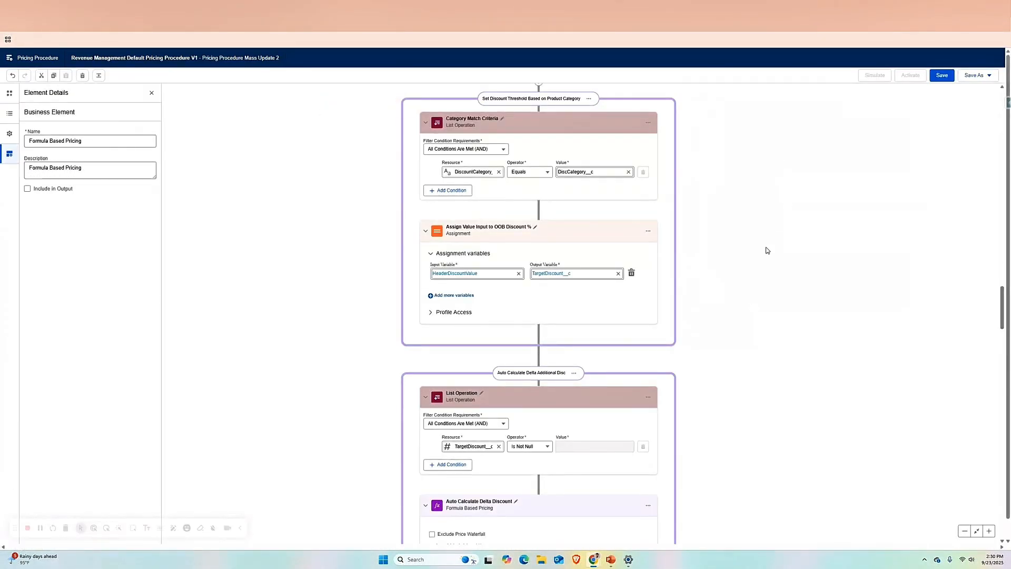
# - In the pricing procedure, examine the Ingrained Discount or Promo filter and its Formula Based Pricing element, and collapse both
pyautogui.scroll(7, 767, 250)
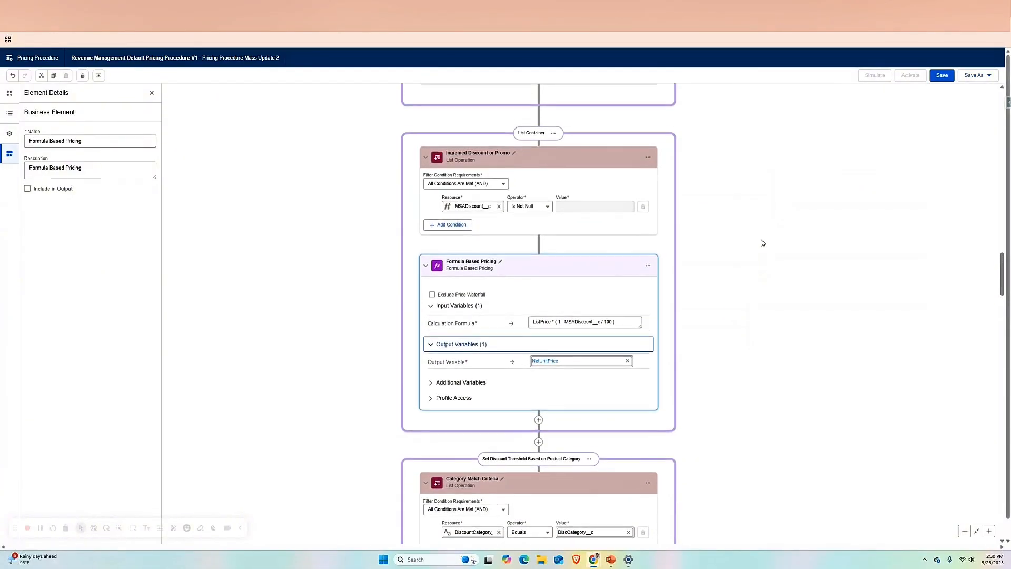
pyautogui.scroll(2, 762, 242)
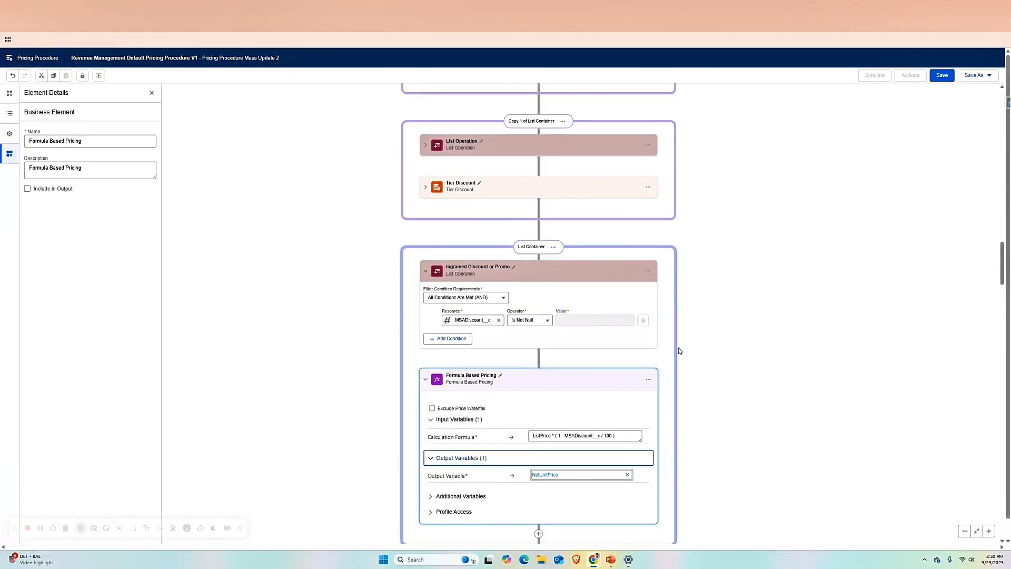
pyautogui.scroll(-1, 589, 309)
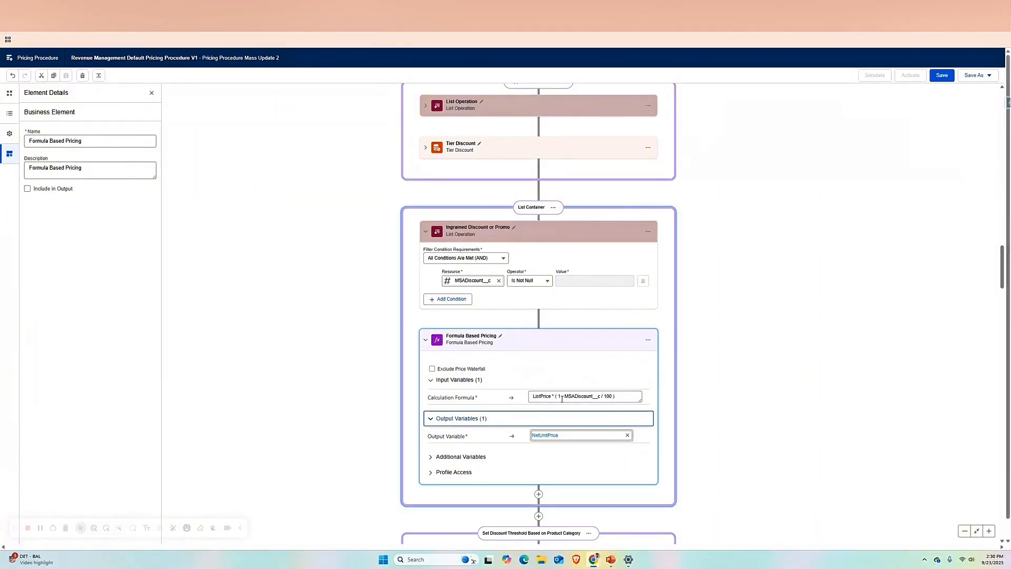
pyautogui.click(426, 233)
pyautogui.click(425, 273)
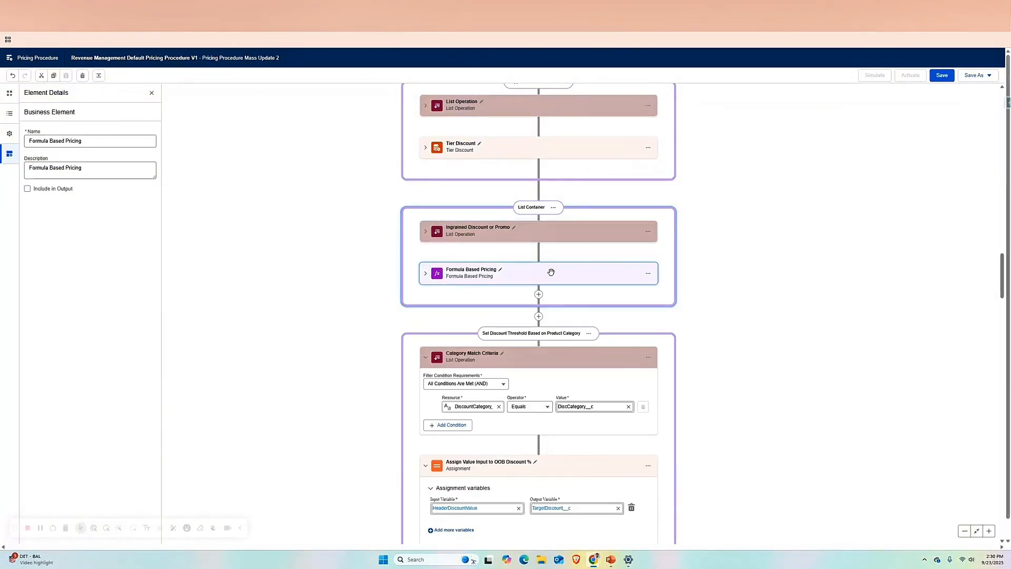
# - Review the match criteria and variable assignment in the Set Discount Threshold Based on Product Category container
pyautogui.scroll(-3, 697, 332)
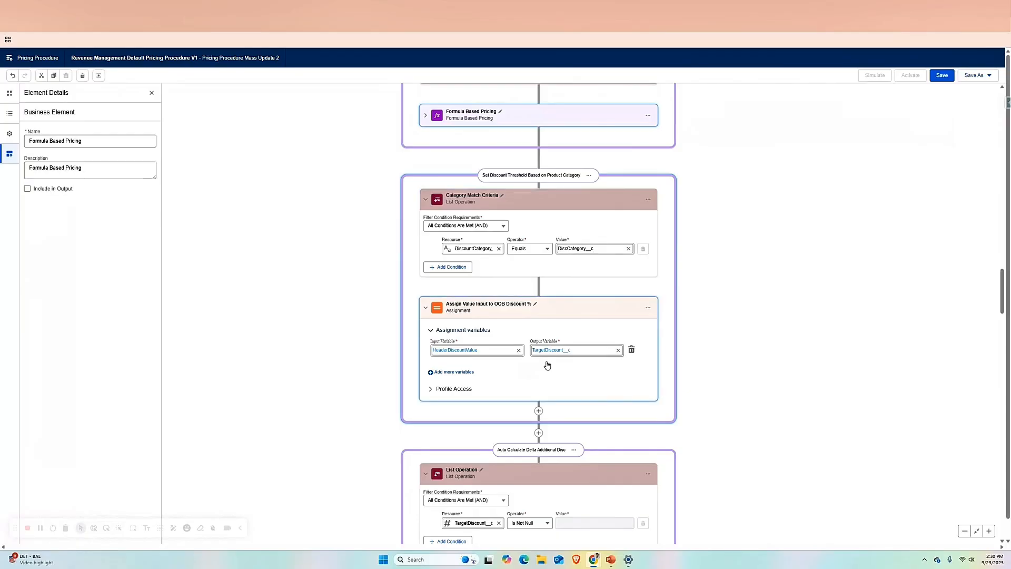
pyautogui.scroll(-1, 448, 318)
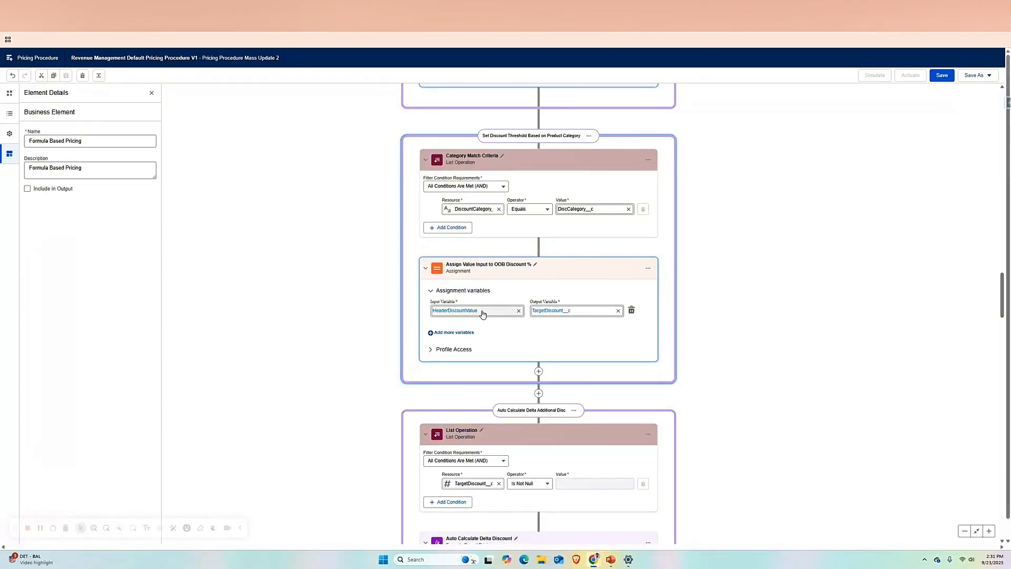
pyautogui.scroll(-3, 661, 316)
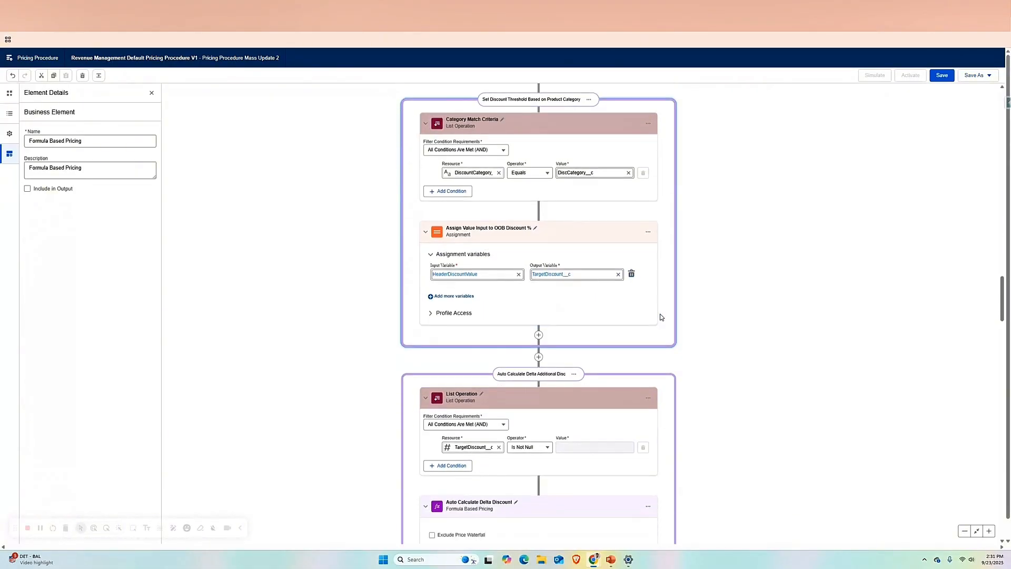
# - Examine the TargetDiscount__c filter and the Auto Calculate Delta Discount formula and output variable, comparing them with the preceding threshold assignment
pyautogui.scroll(-2, 660, 296)
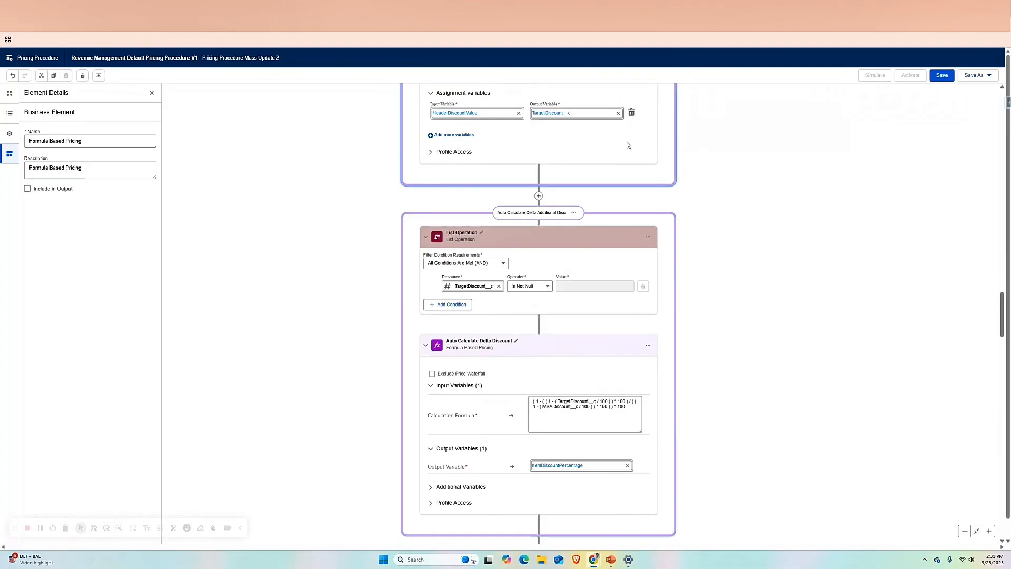
pyautogui.click(424, 292)
pyautogui.scroll(-1, 662, 299)
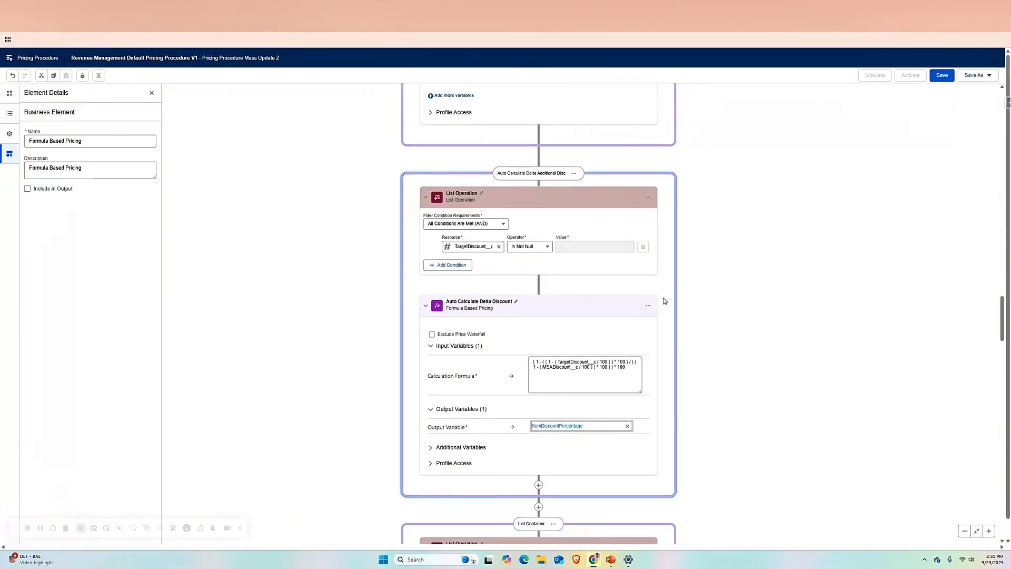
pyautogui.click(456, 243)
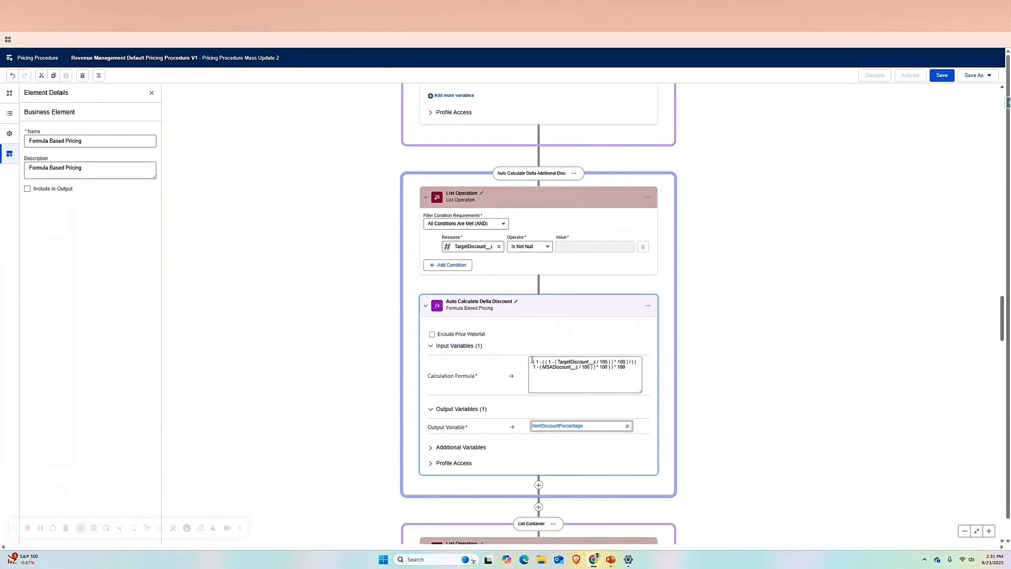
pyautogui.moveTo(532, 360); pyautogui.dragTo(636, 366)
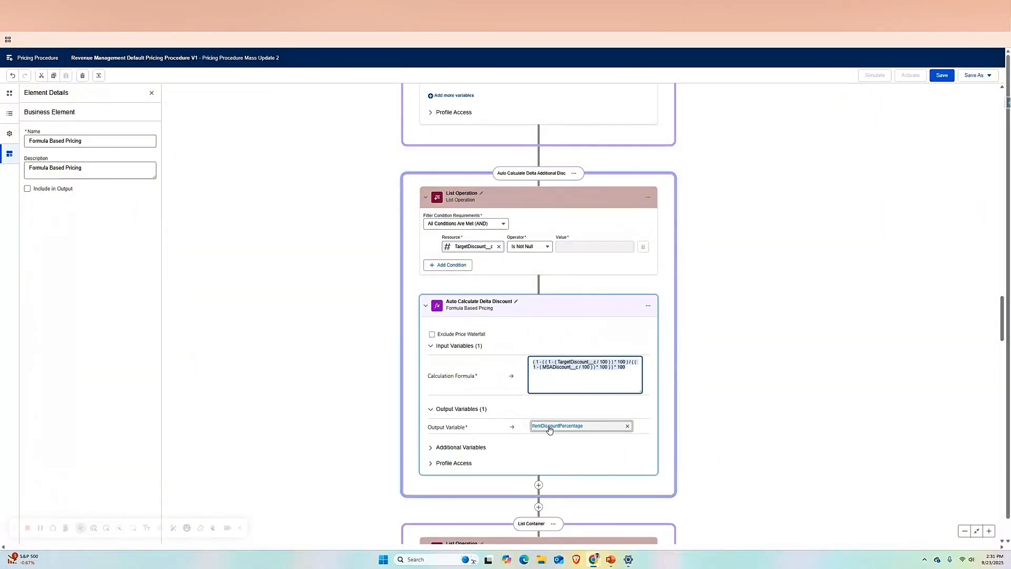
pyautogui.scroll(2, 588, 203)
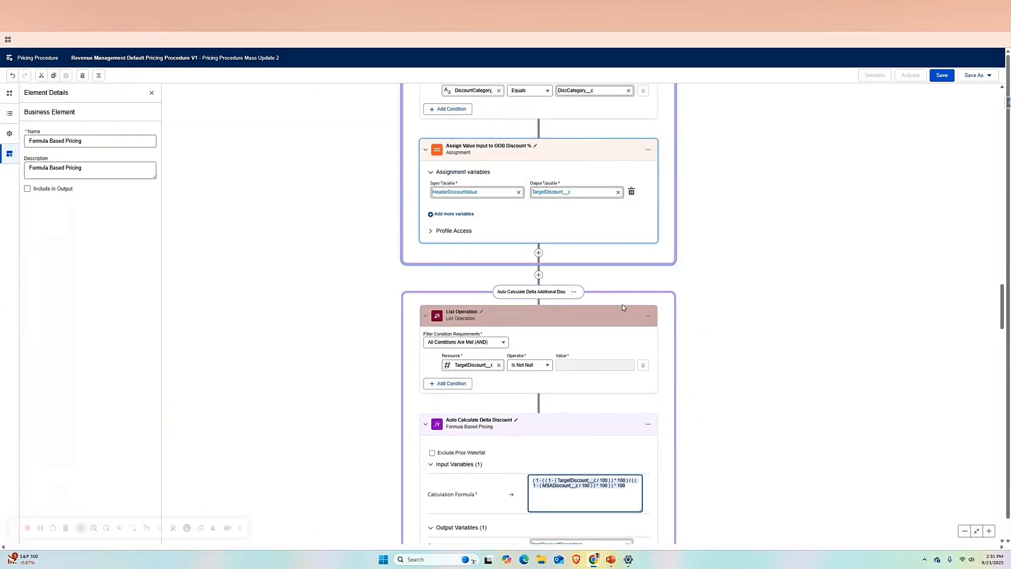
pyautogui.scroll(-2, 597, 435)
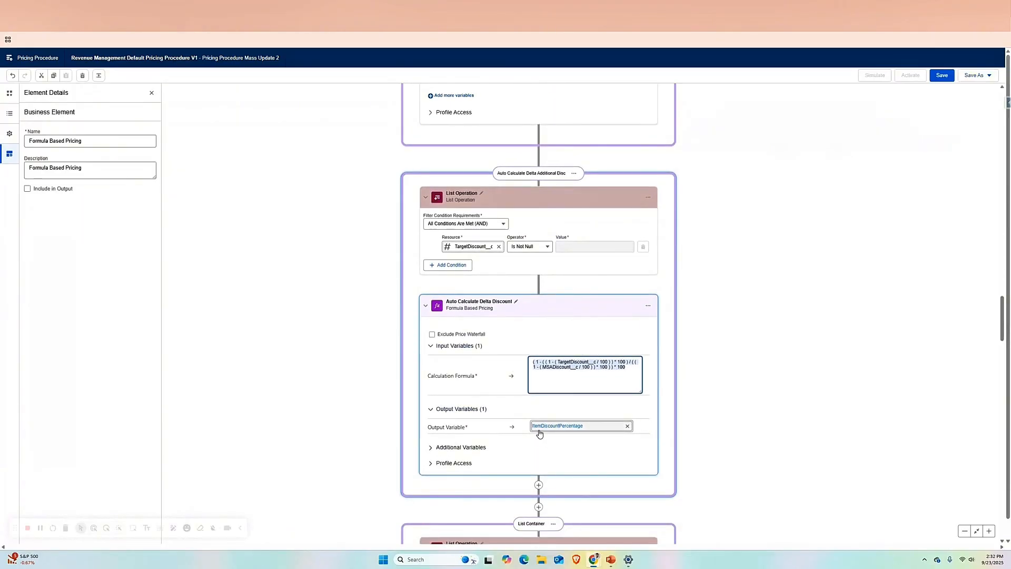
# - Inspect the input variables of the Percentage-Based (Line-Level) manual discount that follows the delta calculation, and collapse the element
pyautogui.scroll(-2, 648, 433)
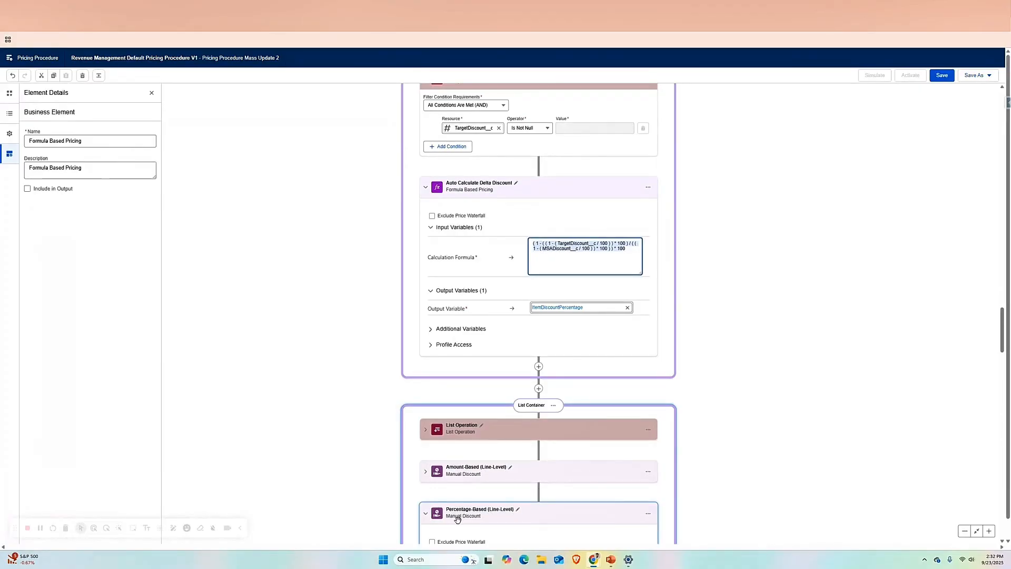
pyautogui.scroll(-1, 557, 448)
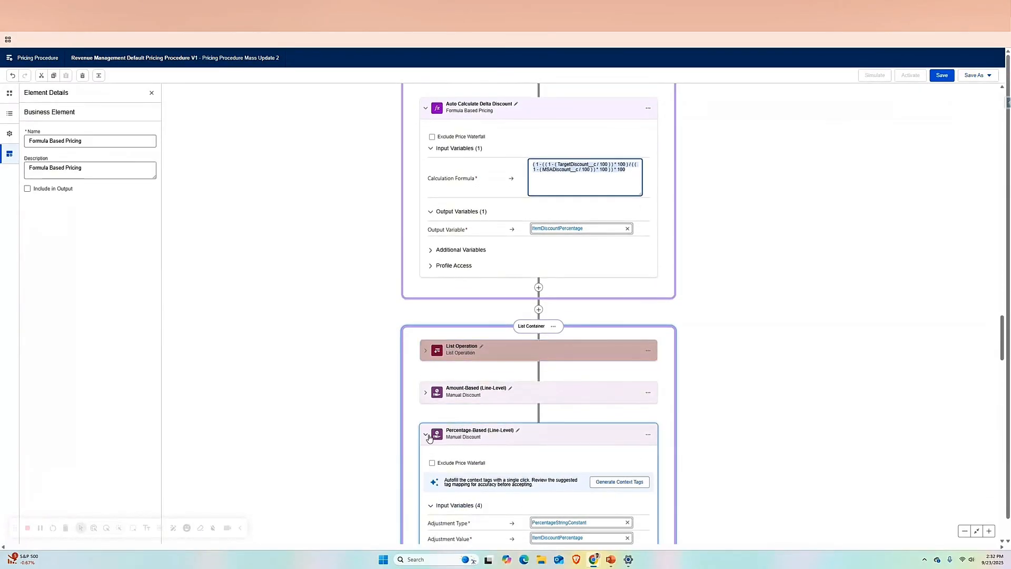
pyautogui.click(427, 436)
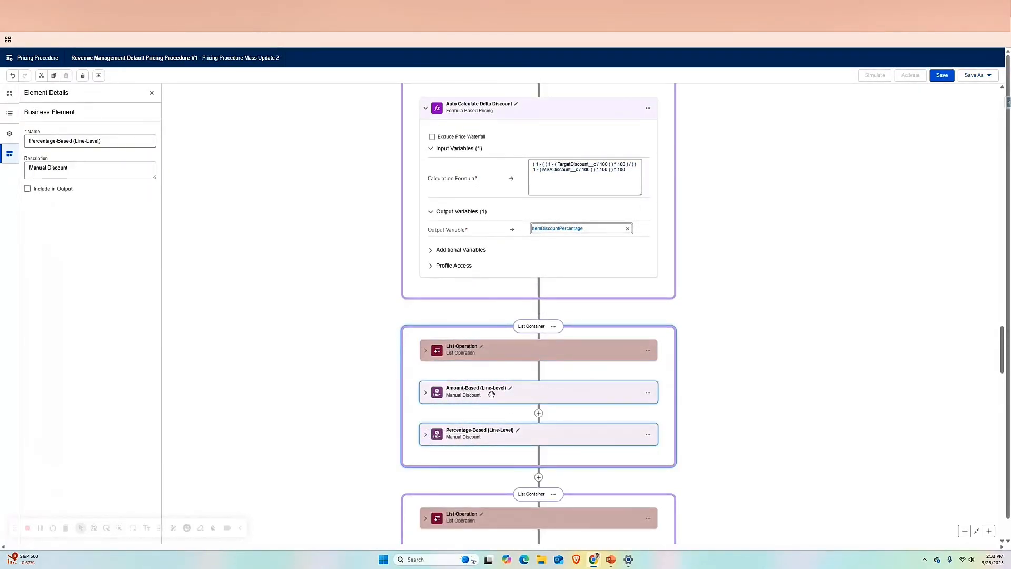
pyautogui.click(426, 434)
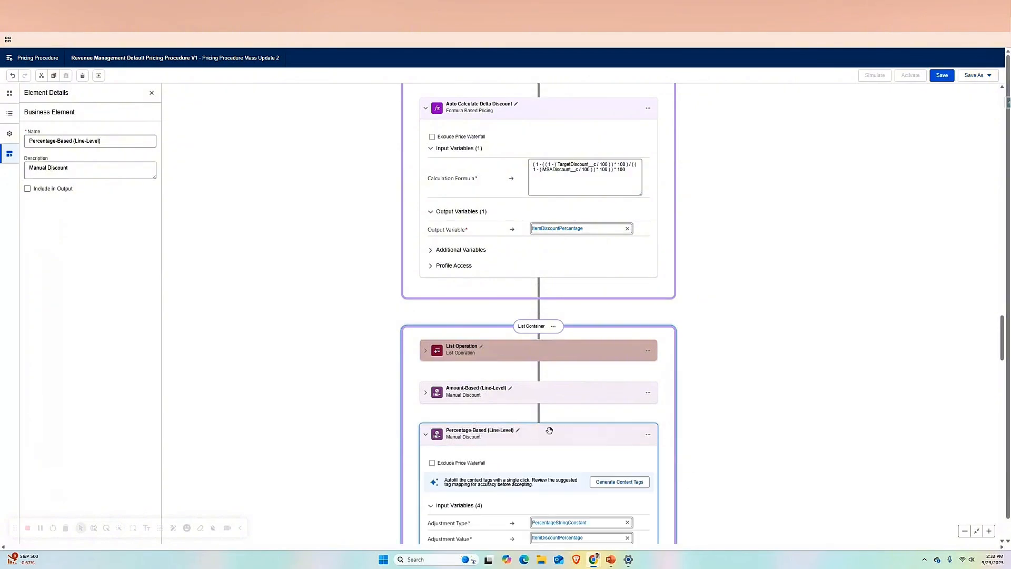
pyautogui.scroll(-3, 549, 431)
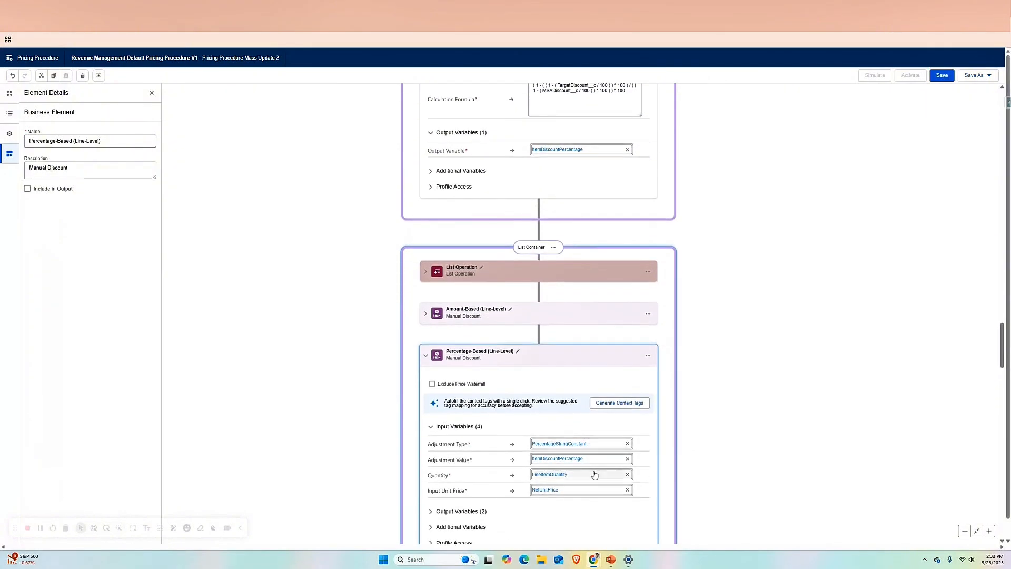
pyautogui.click(425, 356)
pyautogui.scroll(3, 549, 369)
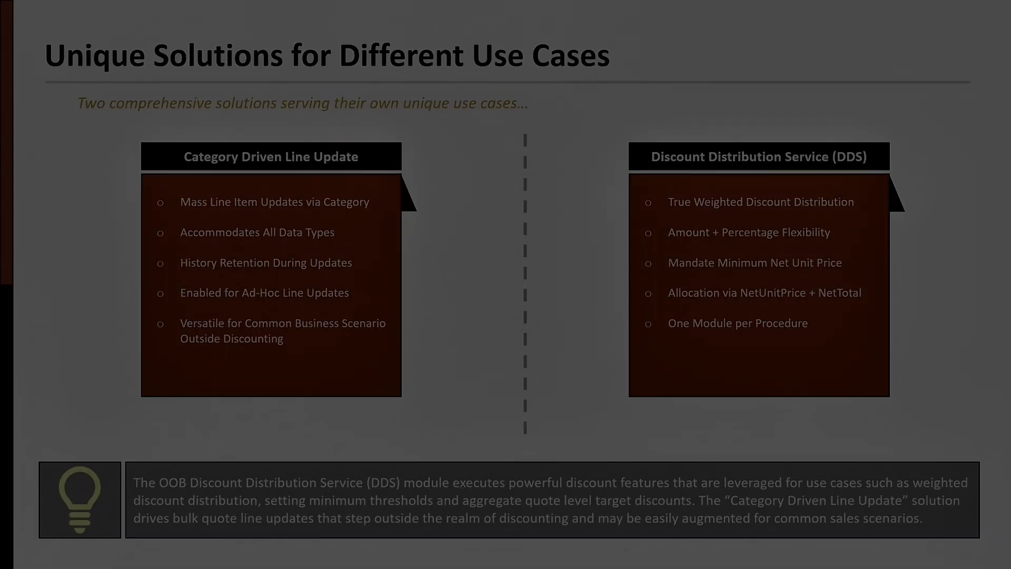